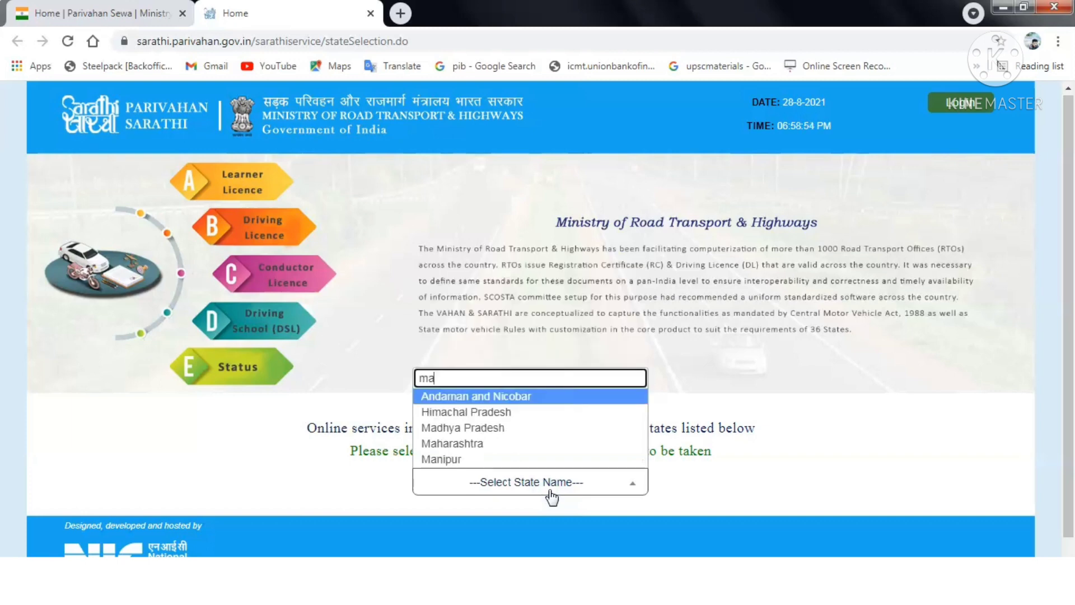
# Choose Madhya Pradesh from the state list to reach its transport services page.
pyautogui.click(492, 456)
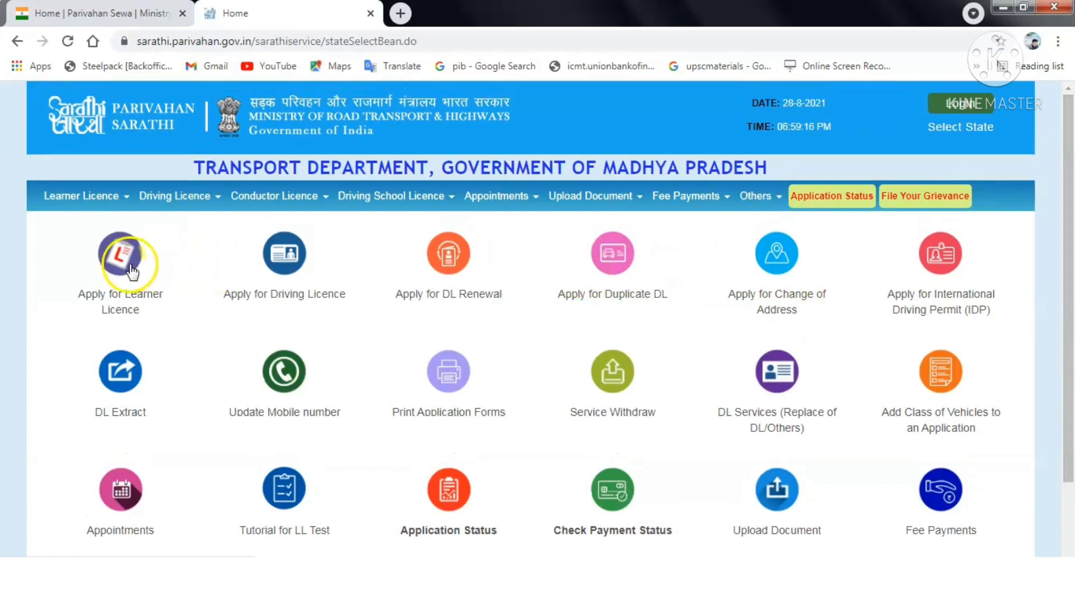
# Start a new learner's licence application and continue past the instructions to the stage details page.
pyautogui.click(128, 268)
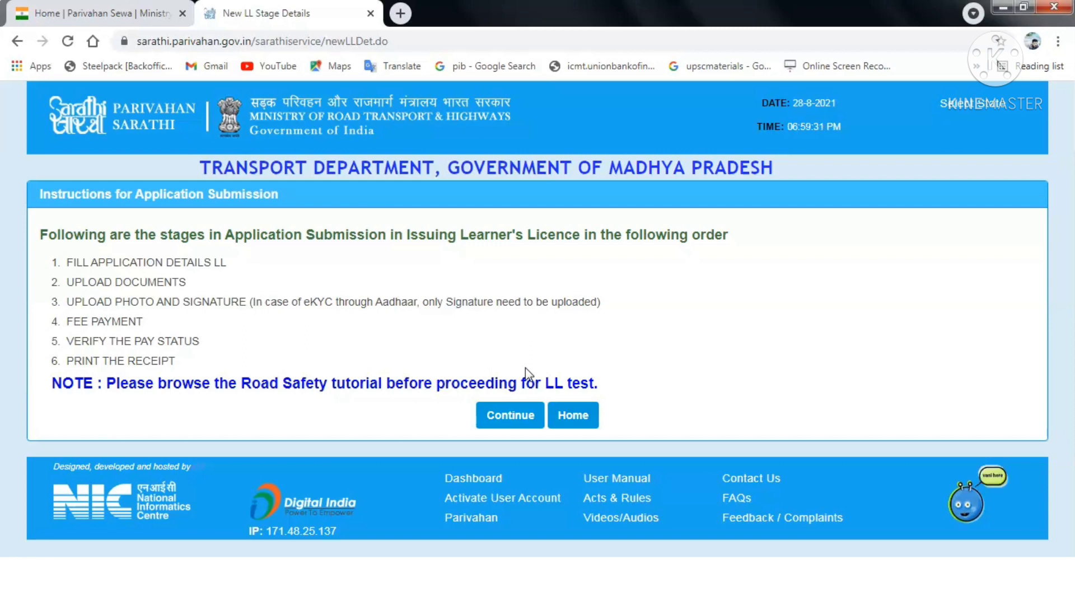
pyautogui.click(506, 419)
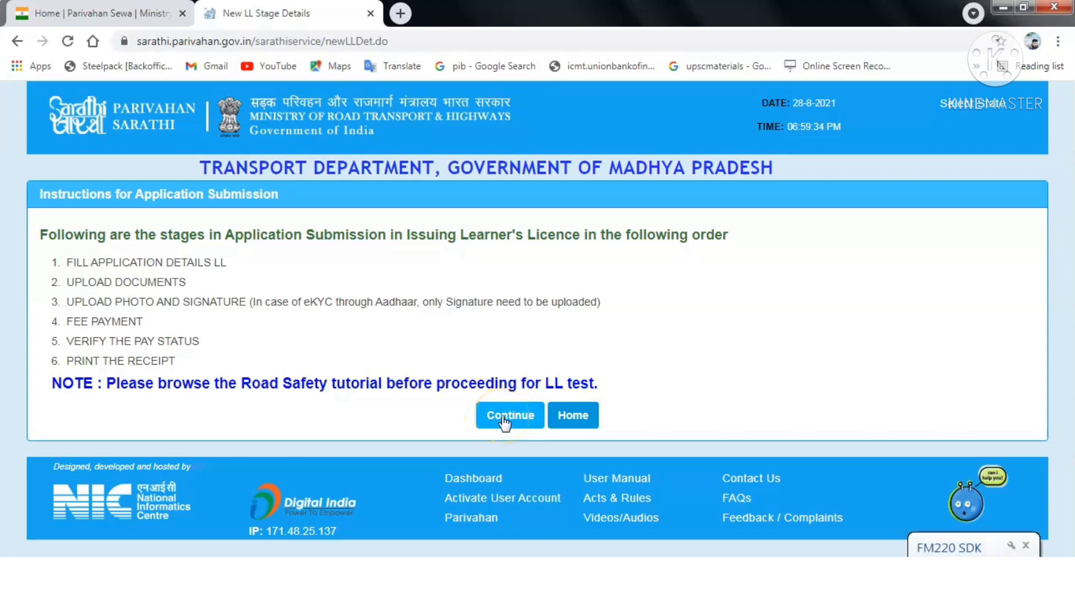
pyautogui.click(503, 417)
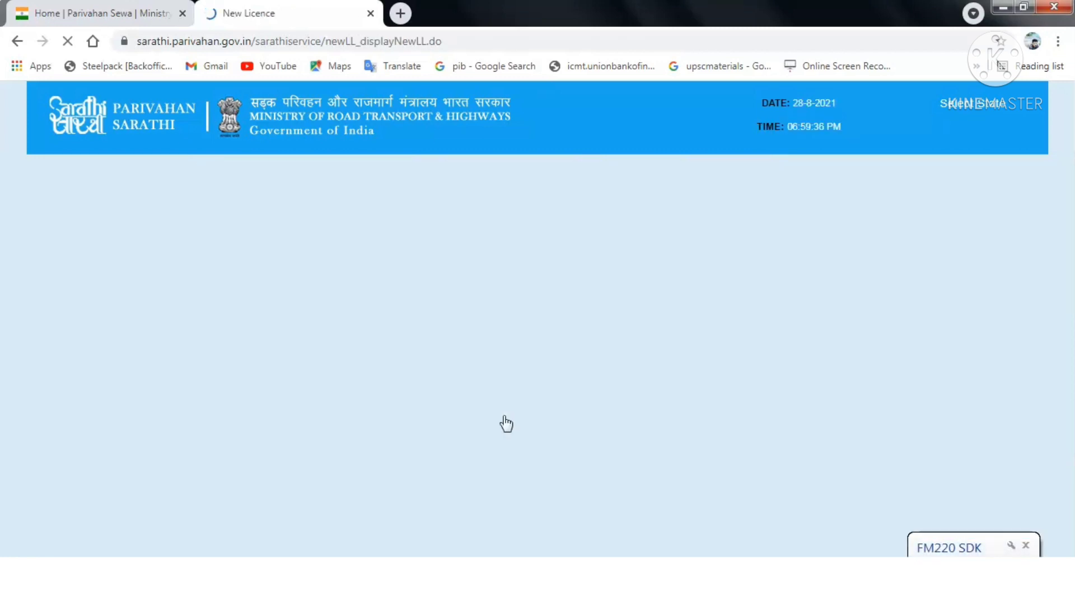
# Leave the applicant category set to General and submit it.
pyautogui.click(580, 394)
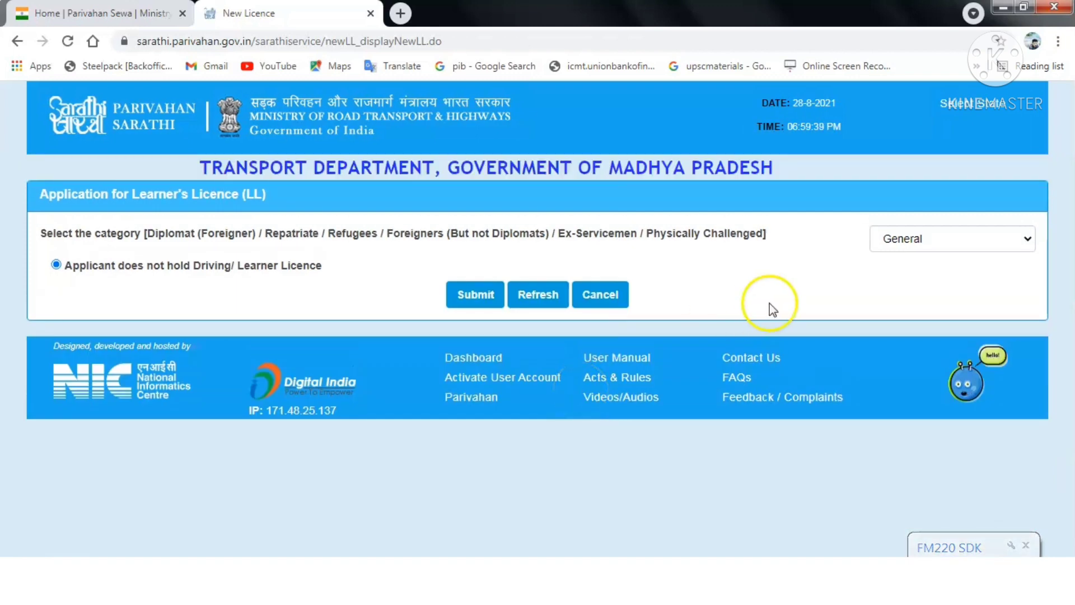
pyautogui.click(913, 237)
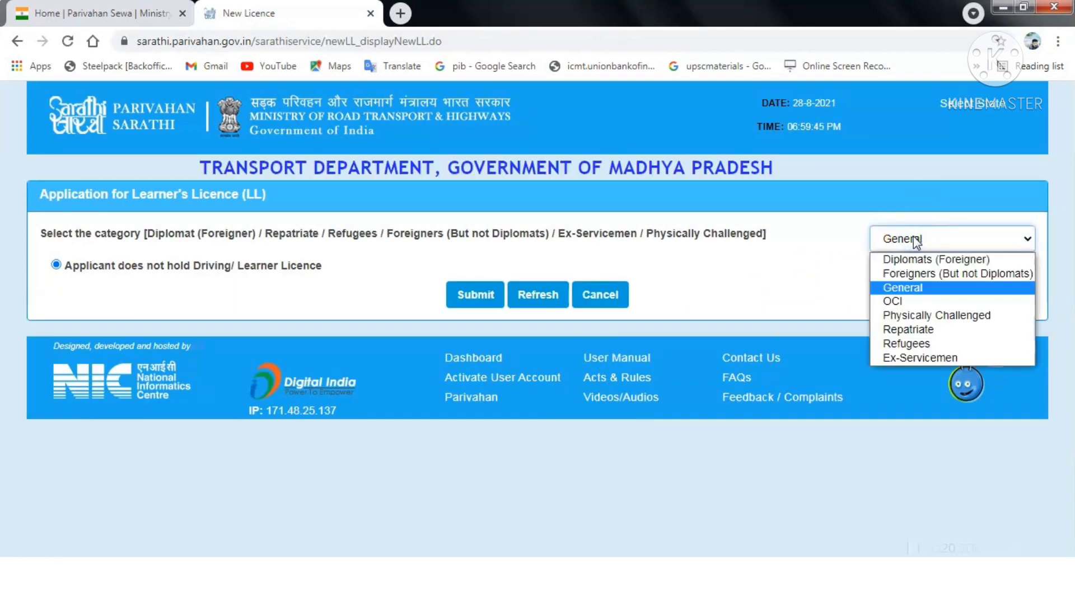
pyautogui.click(575, 259)
pyautogui.click(347, 310)
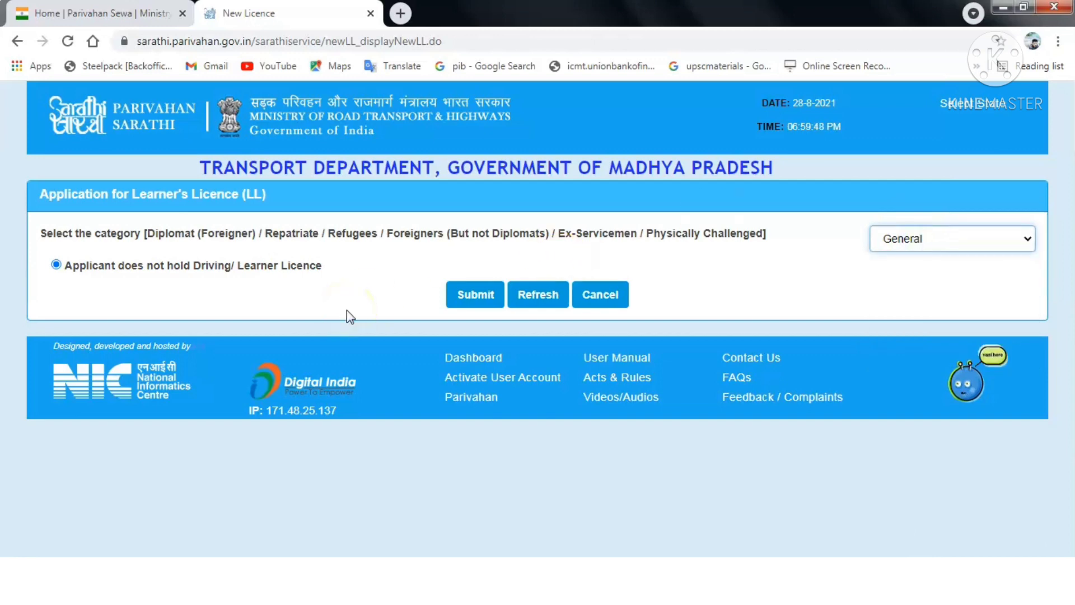
pyautogui.click(465, 296)
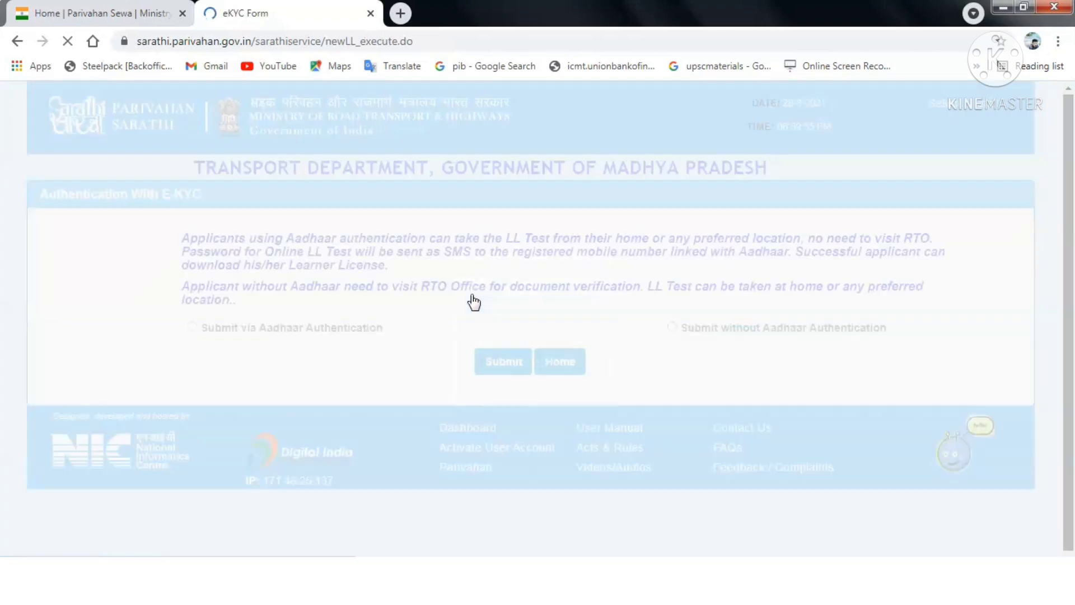
# Choose 'Submit via Aadhaar Authentication', submit, and acknowledge the mobile number alert.
pyautogui.click(344, 348)
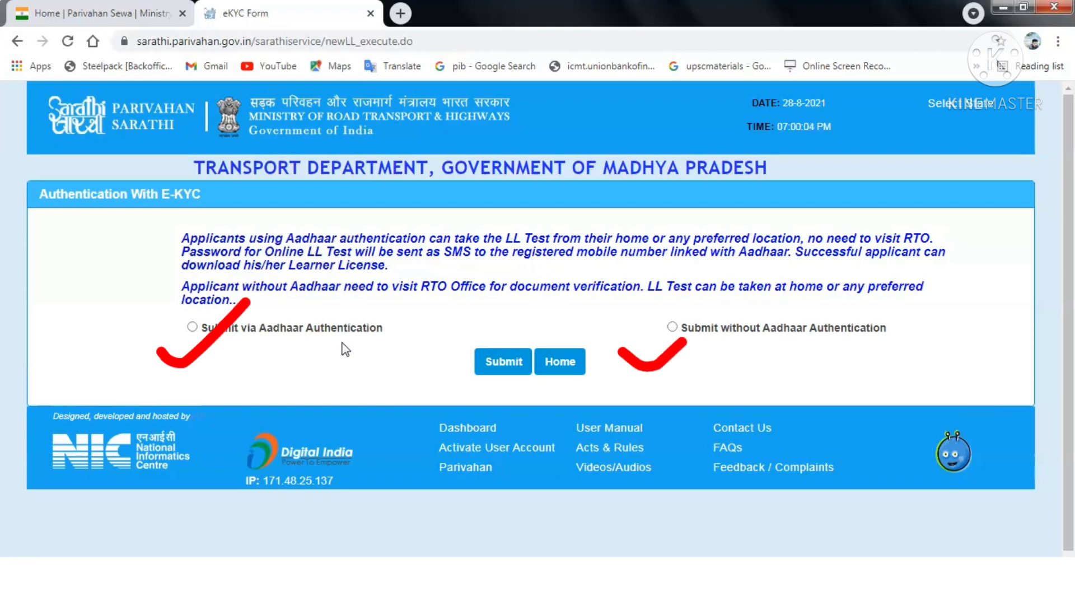
pyautogui.click(192, 327)
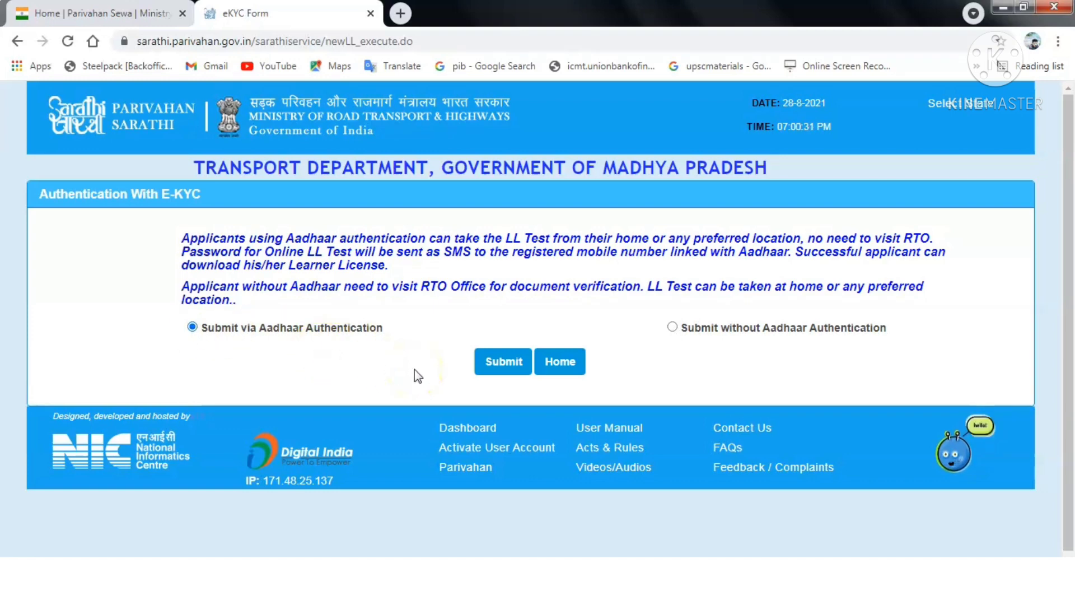
pyautogui.click(493, 364)
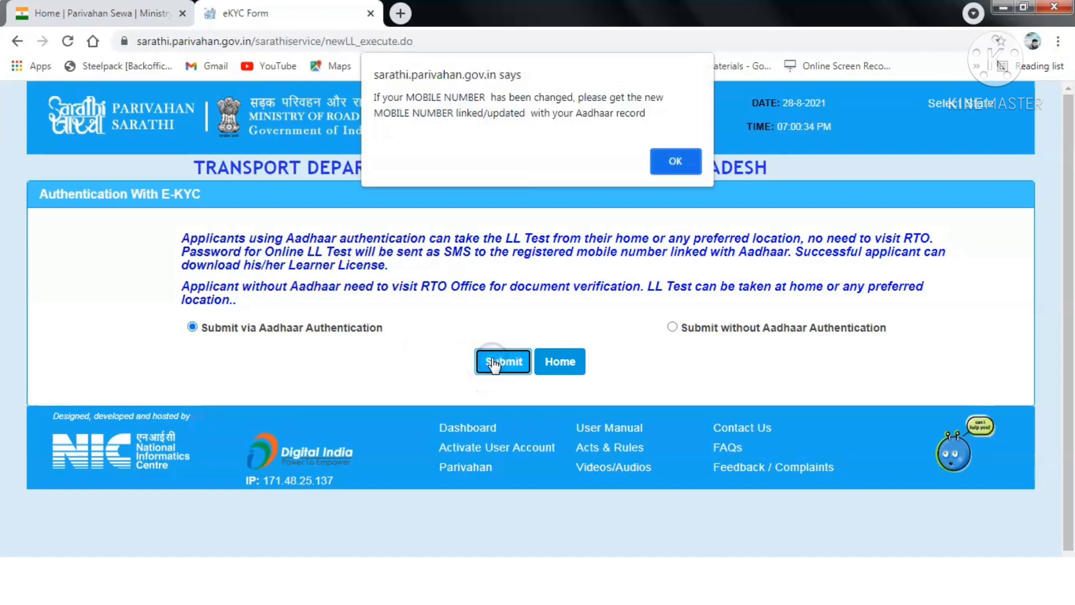
pyautogui.click(670, 161)
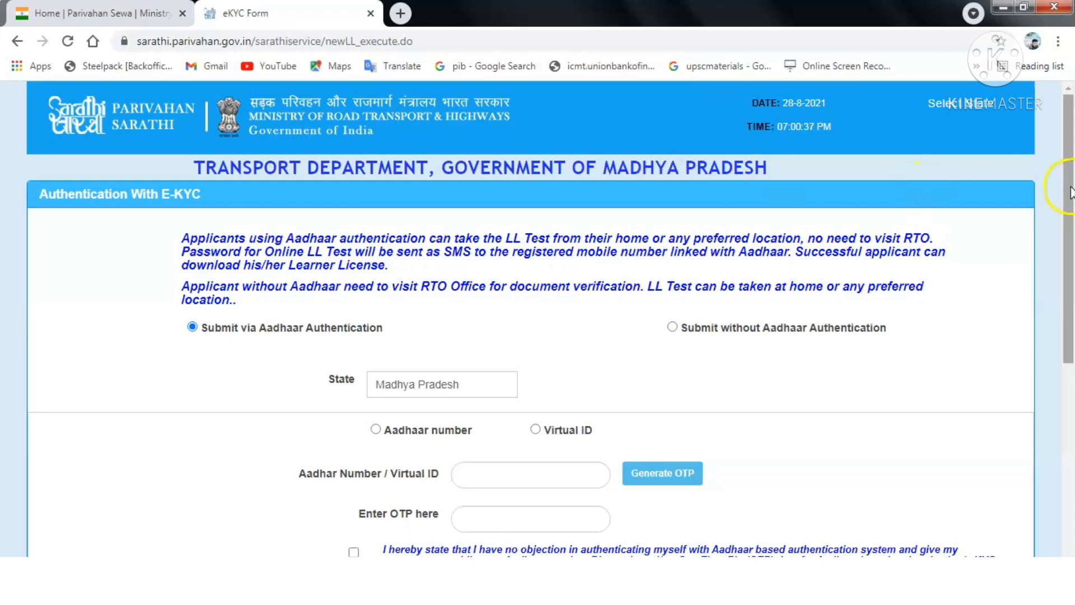
# Select Aadhaar number, enter the applicant's Aadhaar number and generate an OTP.
pyautogui.moveTo(1071, 193); pyautogui.dragTo(1071, 283)
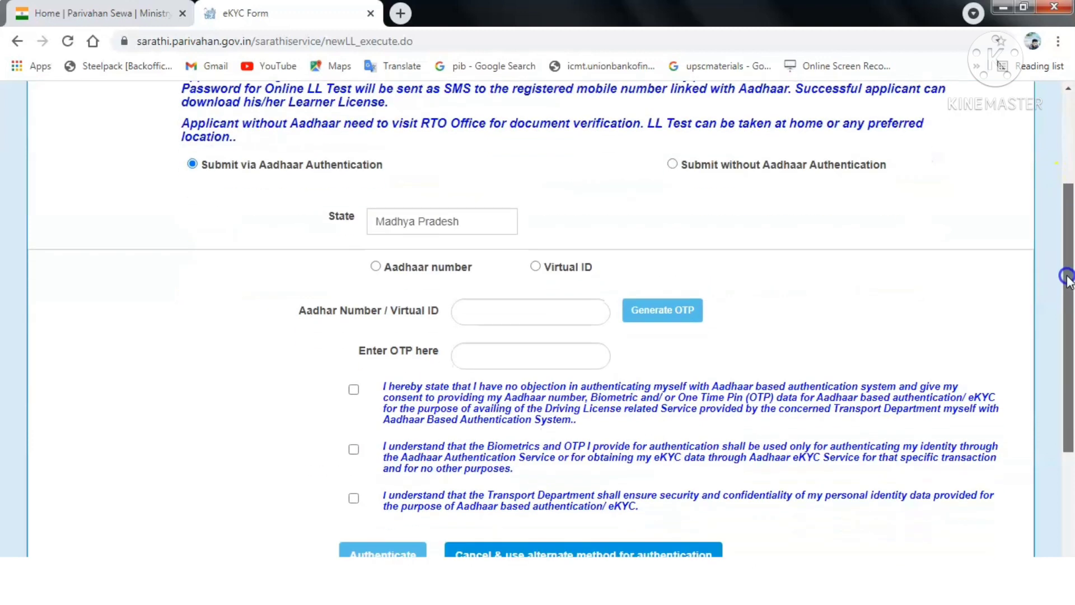
pyautogui.click(374, 267)
pyautogui.moveTo(1071, 297); pyautogui.dragTo(1071, 327)
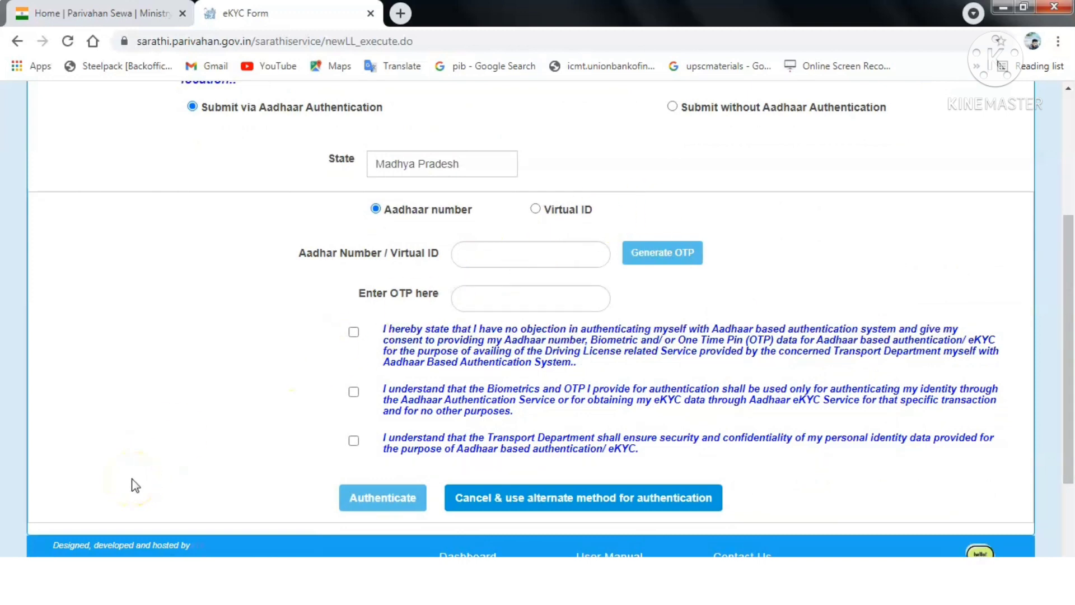
pyautogui.click(472, 256)
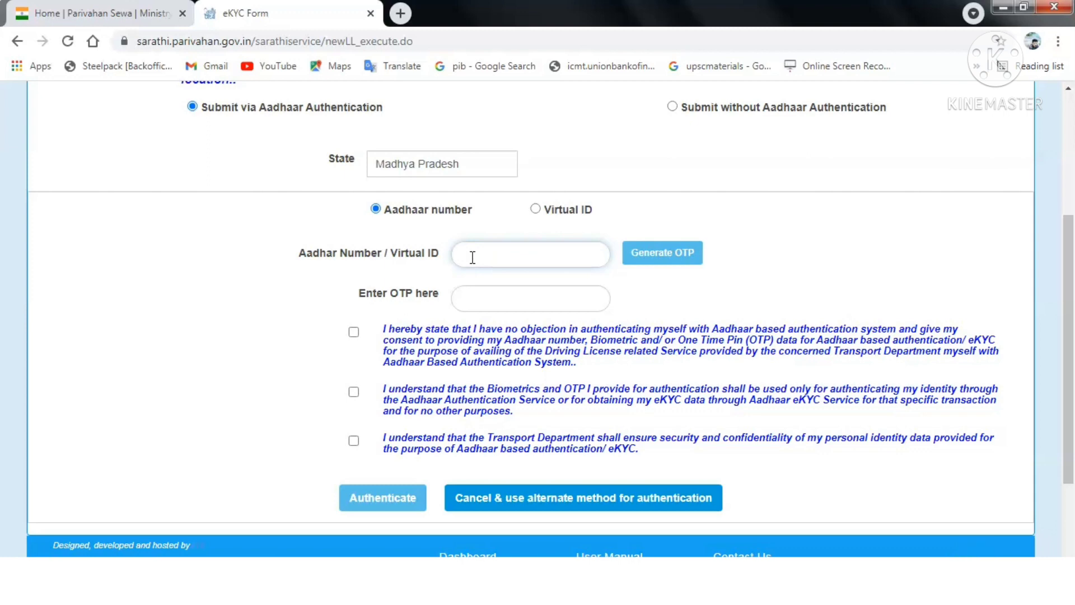
pyautogui.click(650, 253)
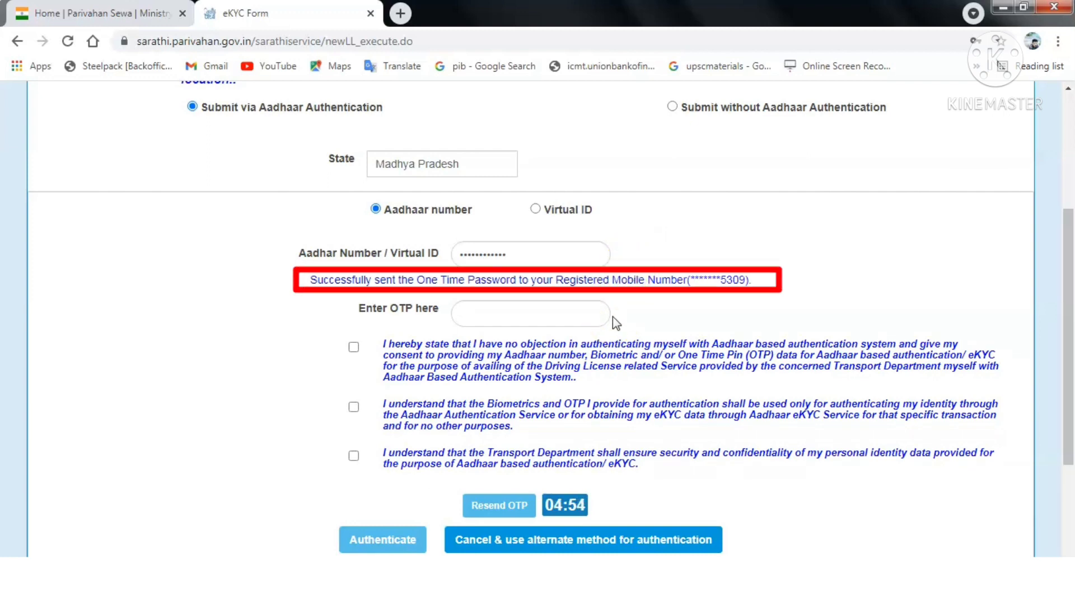
# Enter the received OTP, accept the three consent statements and authenticate.
pyautogui.moveTo(1070, 332); pyautogui.dragTo(1069, 355)
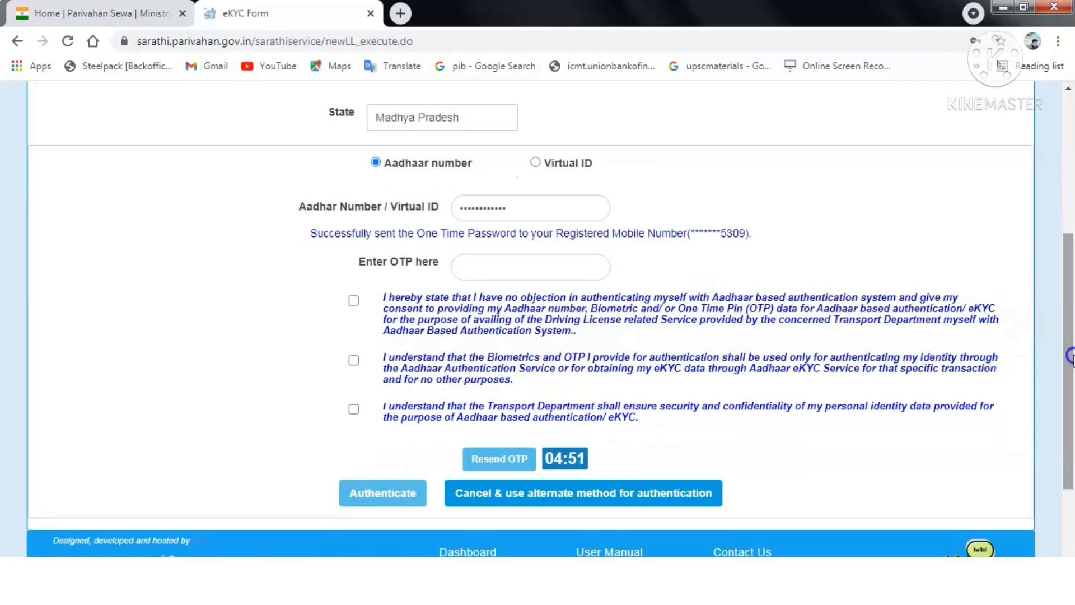
pyautogui.click(542, 271)
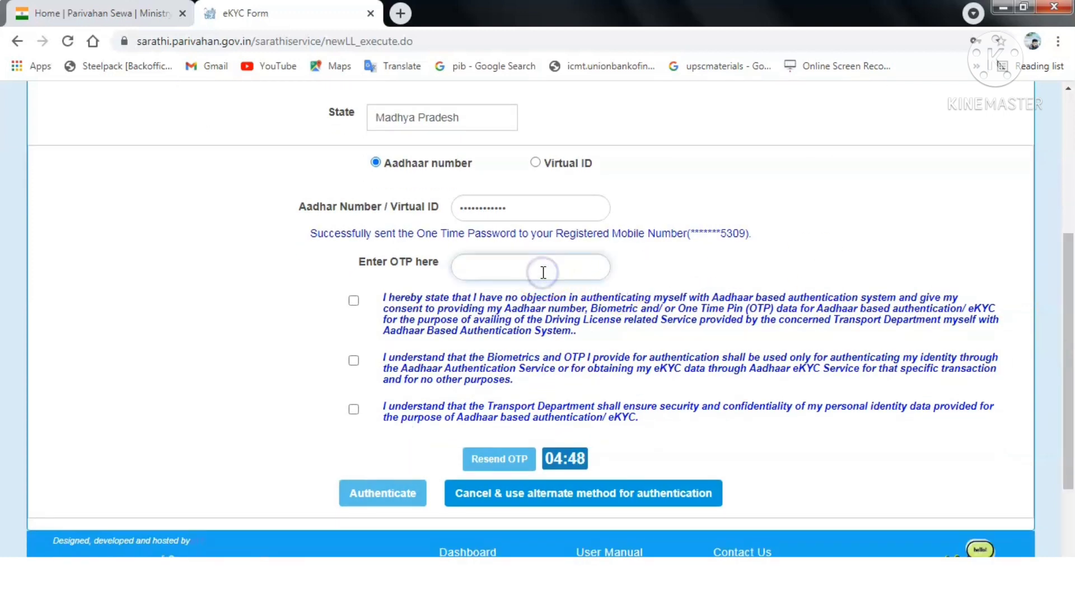
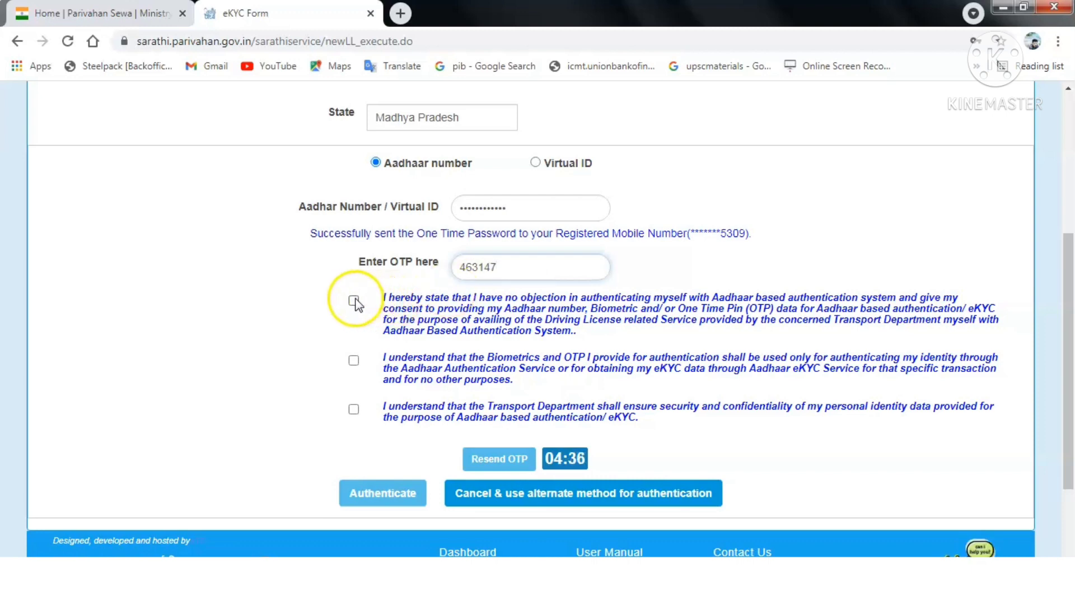
pyautogui.click(354, 300)
pyautogui.click(354, 361)
pyautogui.click(354, 410)
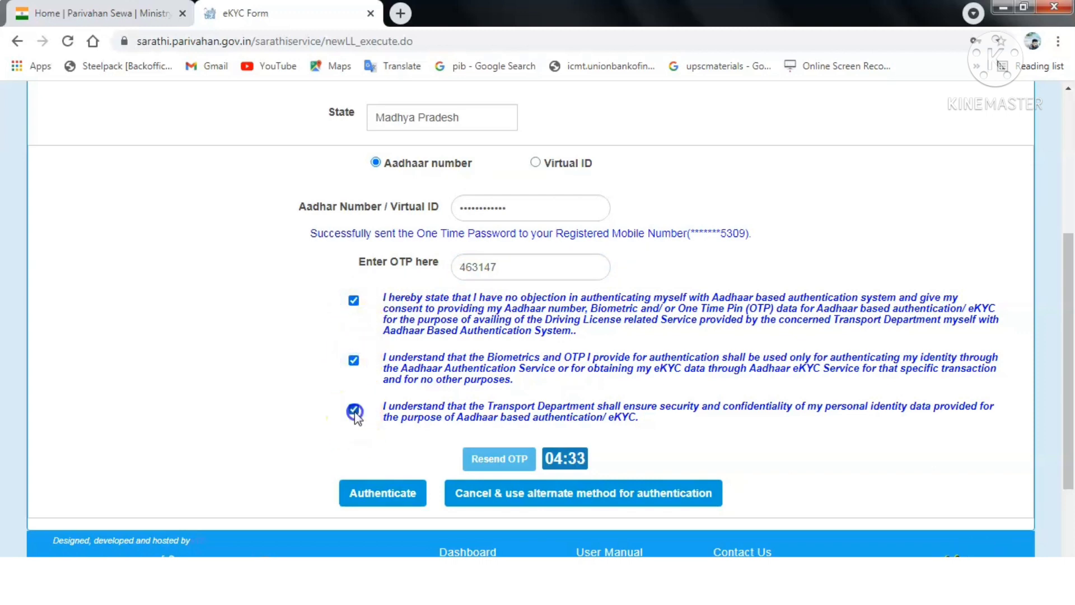
pyautogui.click(396, 496)
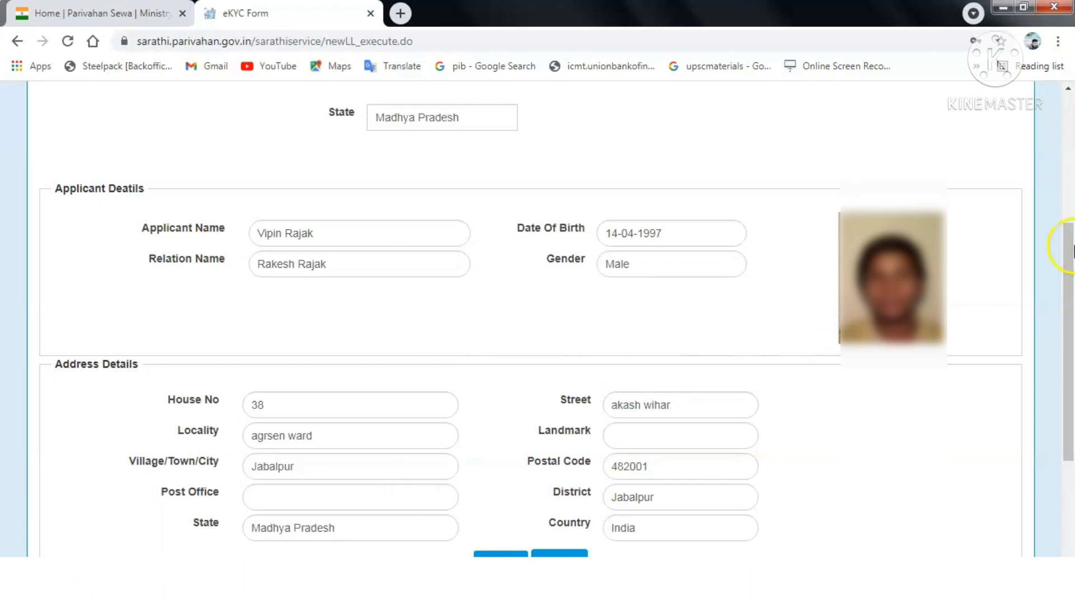
# Accept the fetched address details and proceed to the Learner's Licence form.
pyautogui.moveTo(1064, 246); pyautogui.dragTo(1071, 291)
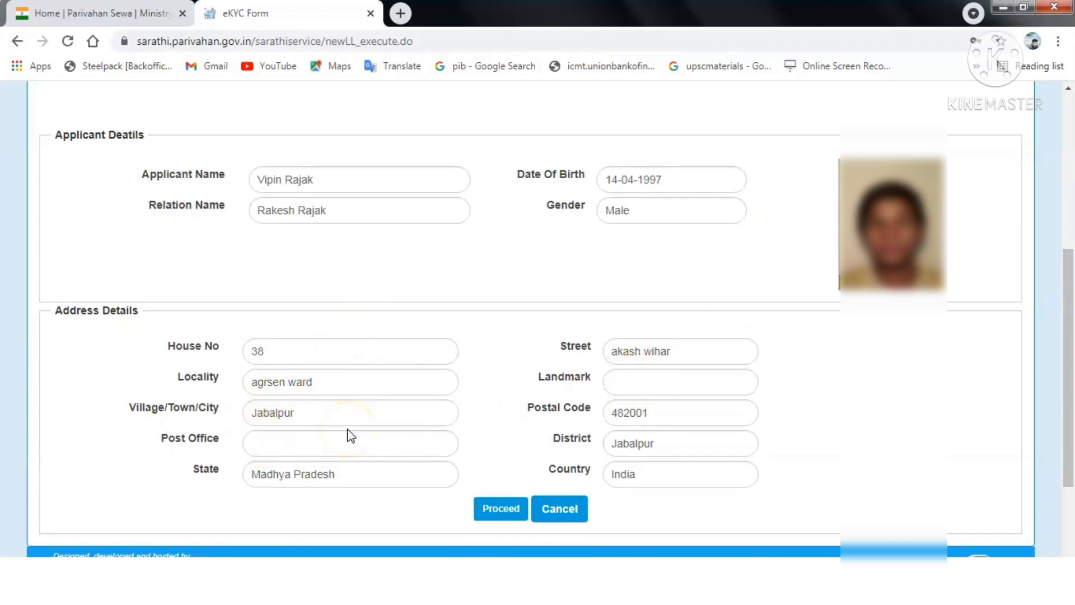
pyautogui.click(500, 508)
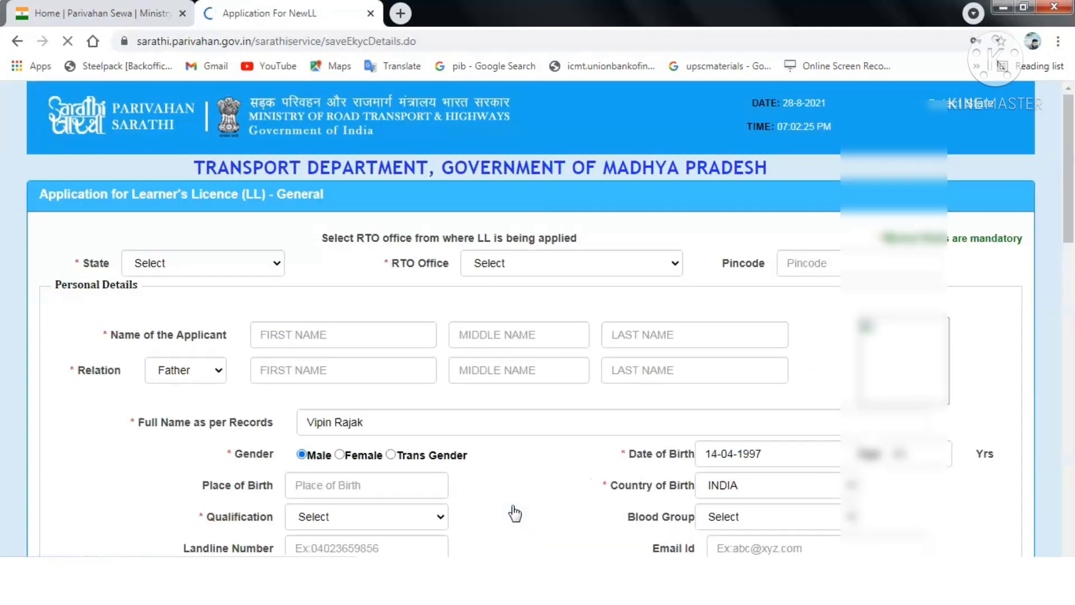
# Select JABALPUR RTO -- MP20 as the RTO office.
pyautogui.click(759, 319)
pyautogui.click(975, 251)
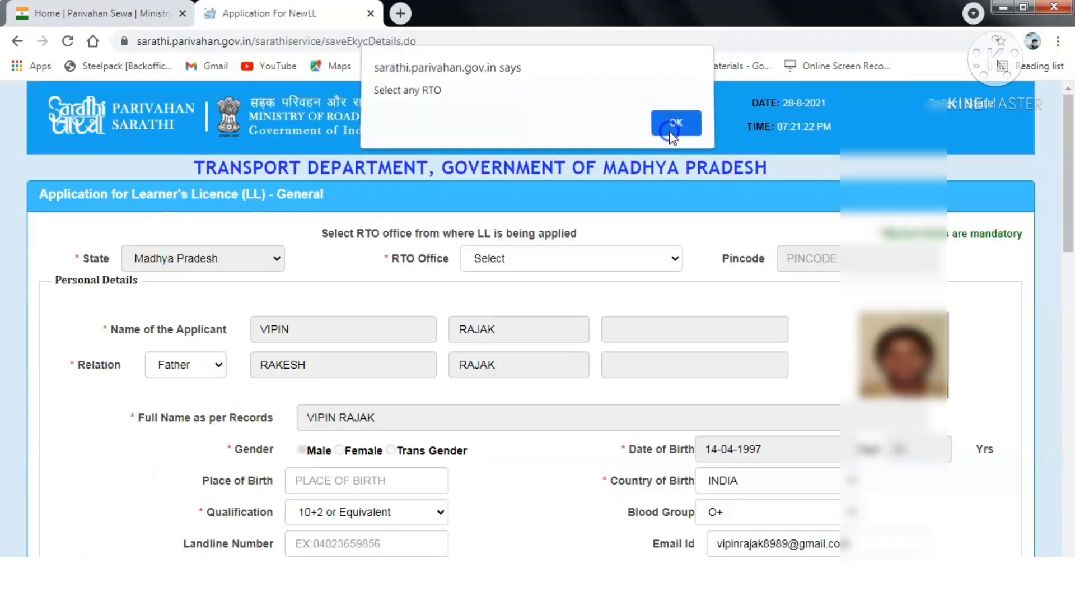
pyautogui.click(678, 123)
pyautogui.click(613, 268)
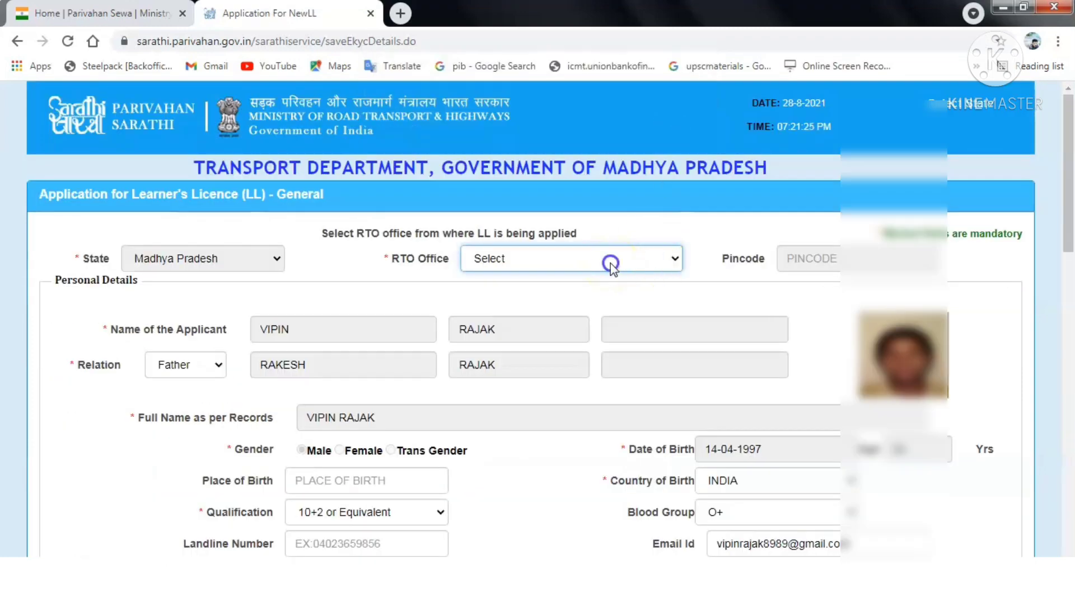
pyautogui.click(610, 263)
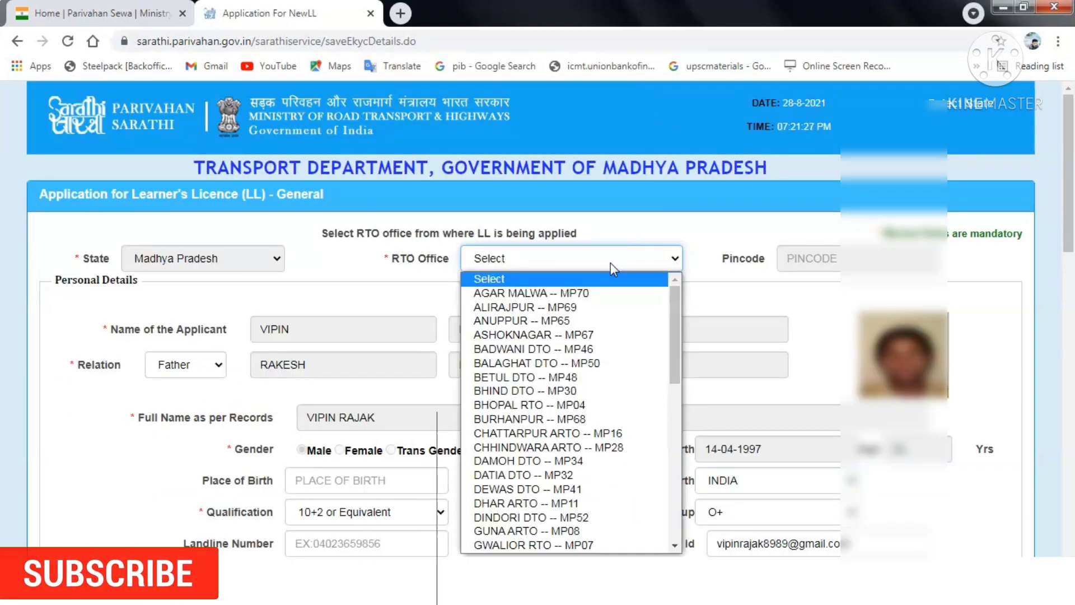
pyautogui.click(663, 321)
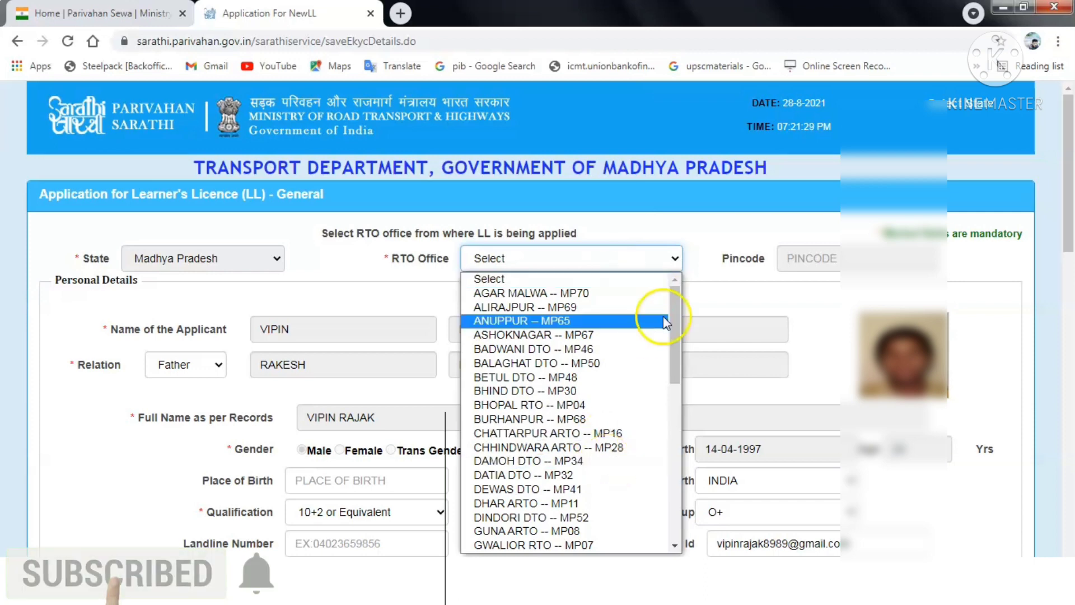
pyautogui.moveTo(674, 336); pyautogui.dragTo(674, 402)
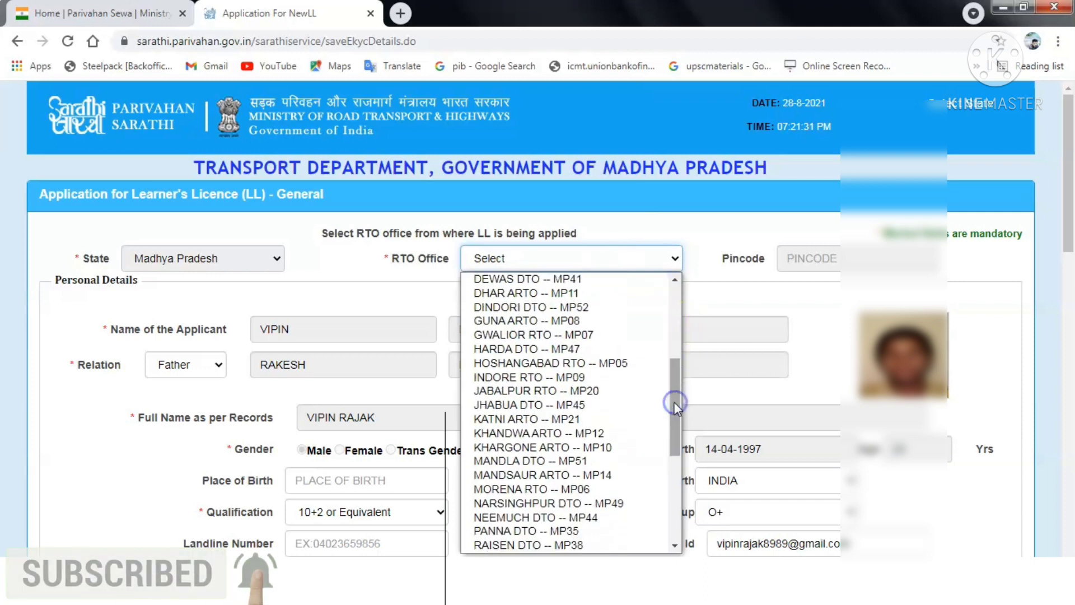
pyautogui.click(561, 396)
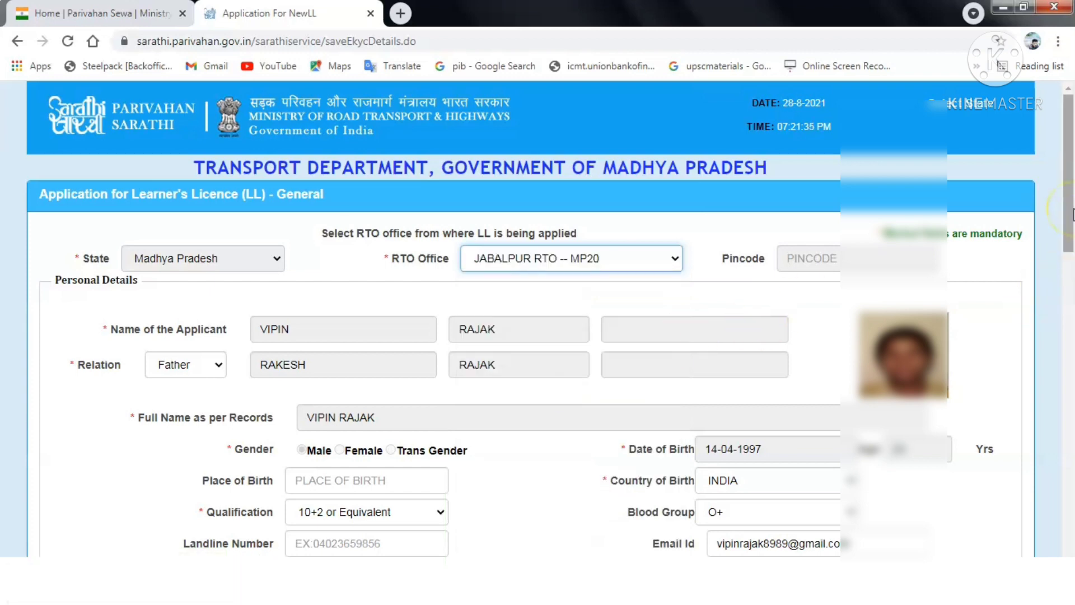
# Set qualification to 10+2 or Equivalent and blood group to O+.
pyautogui.moveTo(1069, 190); pyautogui.dragTo(1069, 336)
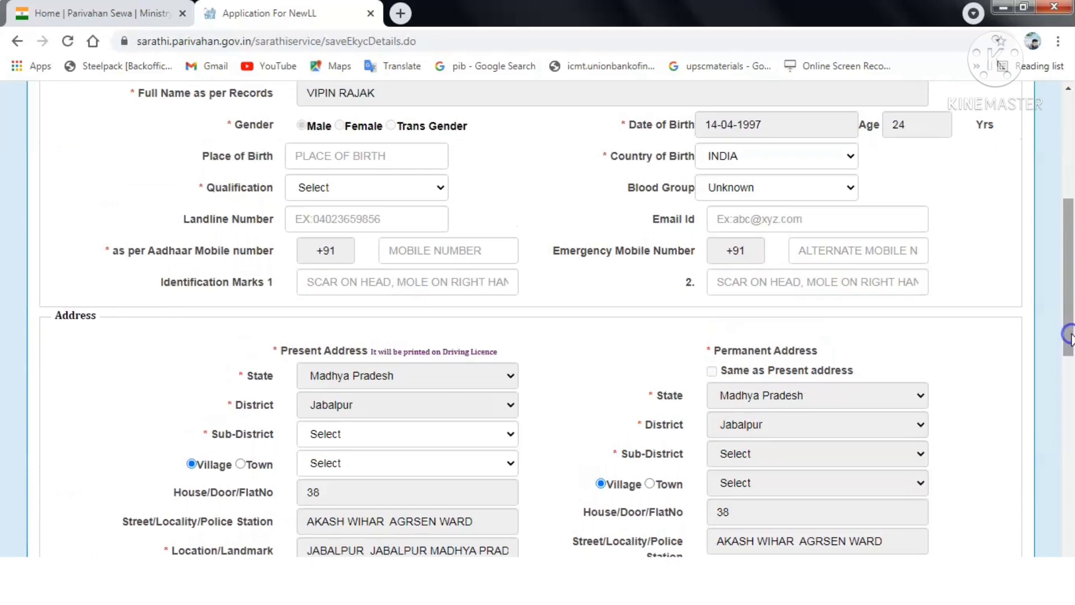
pyautogui.click(320, 187)
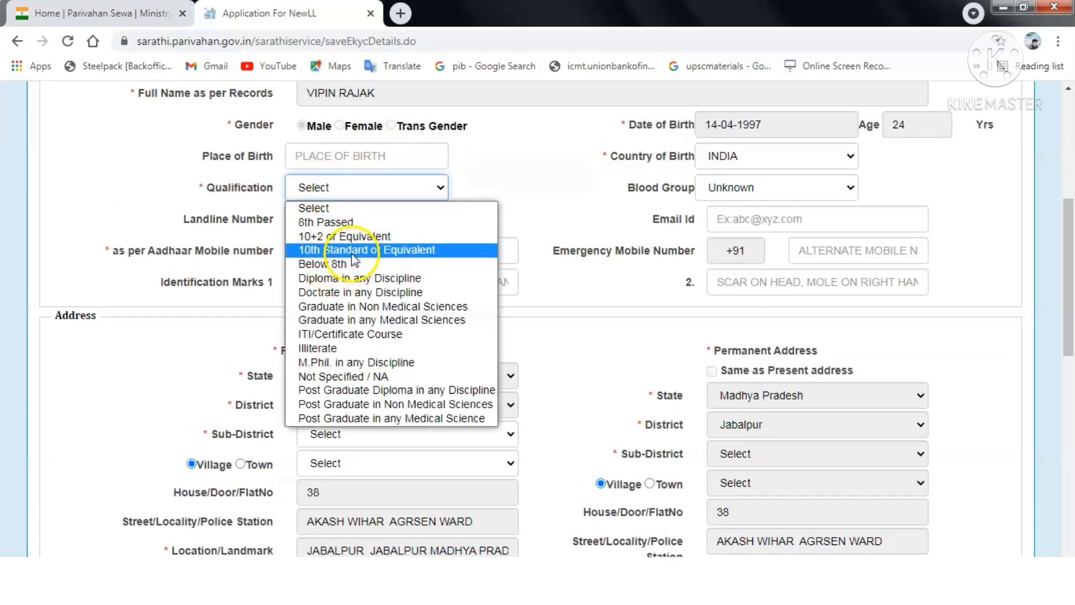
pyautogui.click(356, 236)
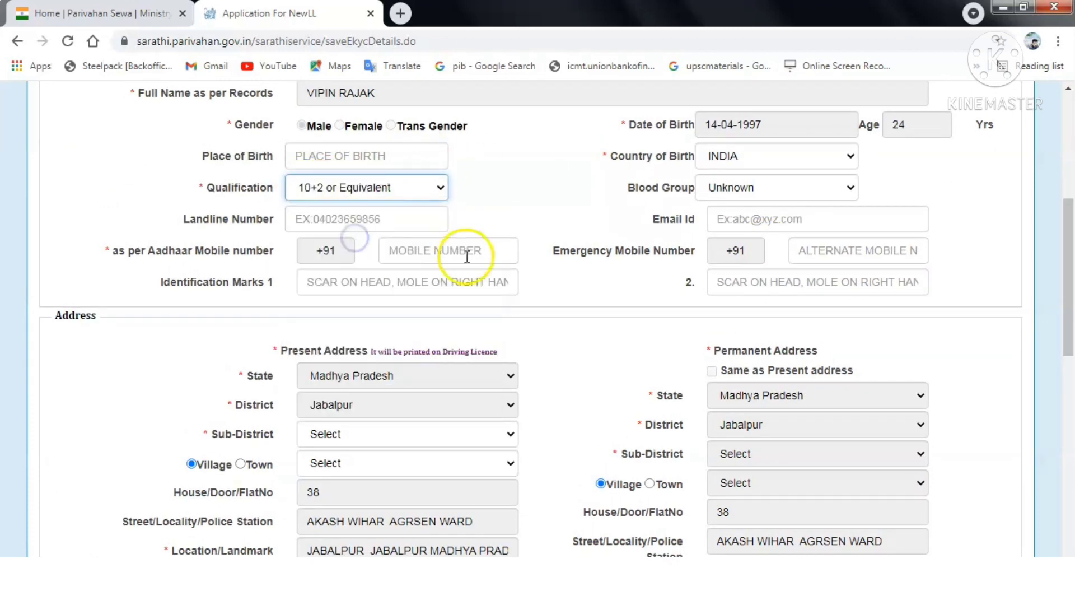
pyautogui.click(752, 191)
pyautogui.click(720, 292)
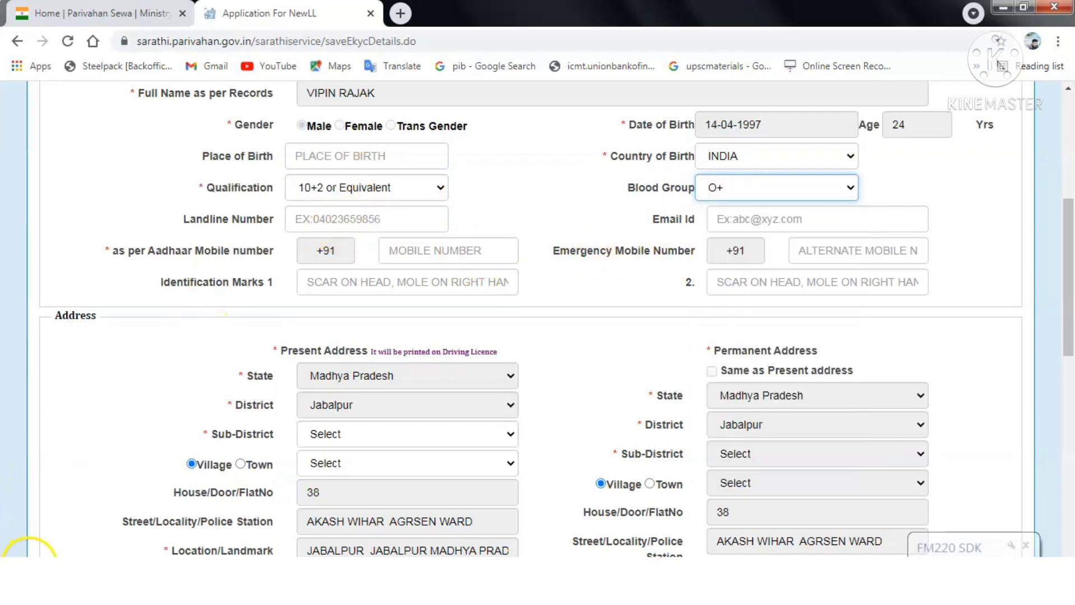
# Fill in the applicant's e-mail, mobile number and emergency mobile number.
pyautogui.click(575, 426)
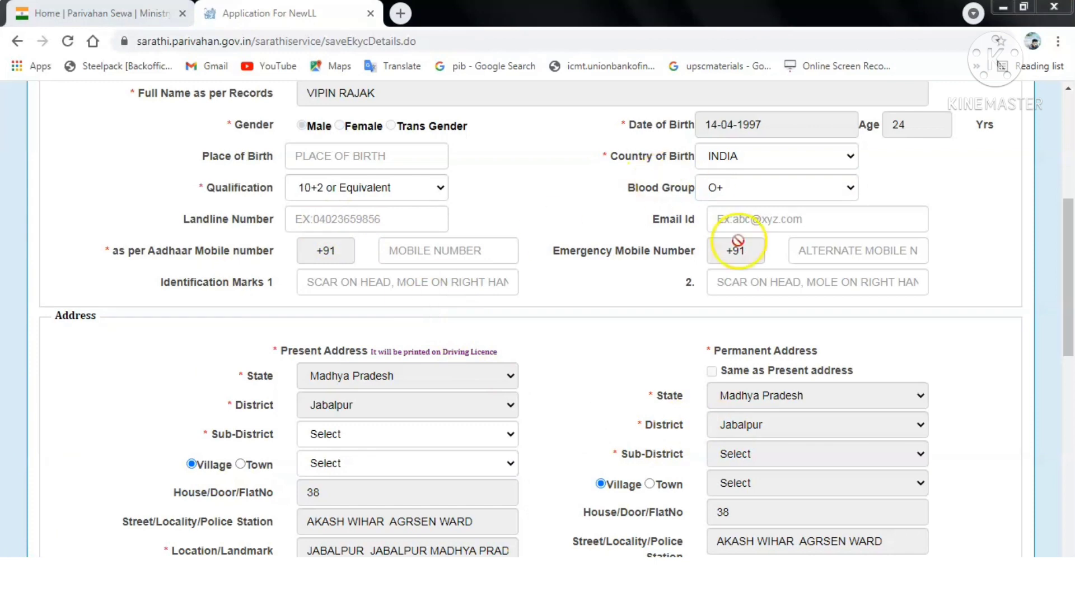
pyautogui.click(740, 220)
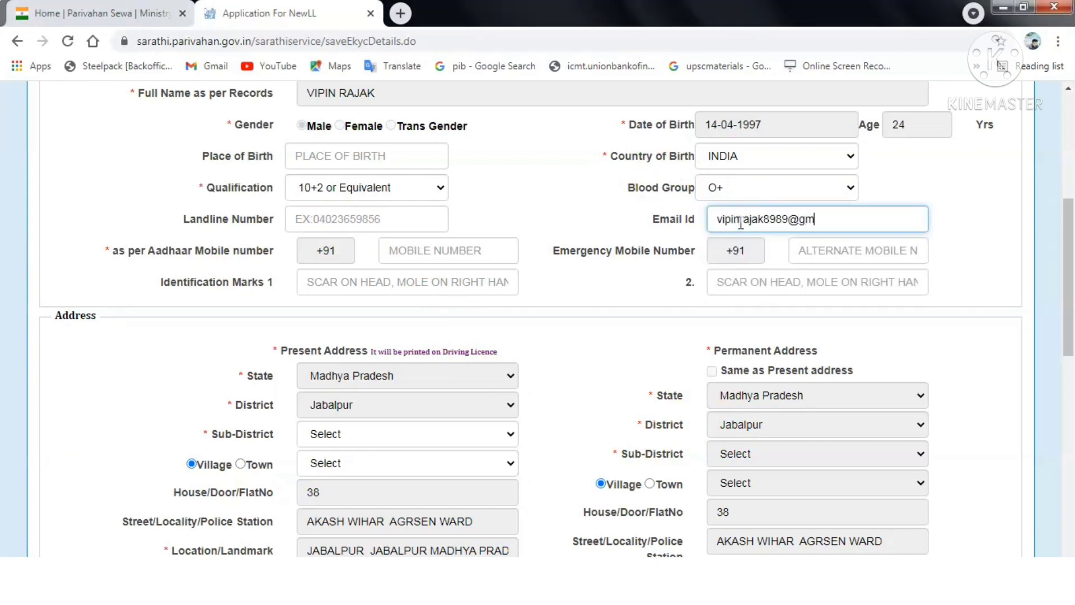
pyautogui.click(955, 249)
pyautogui.moveTo(1069, 271); pyautogui.dragTo(1069, 284)
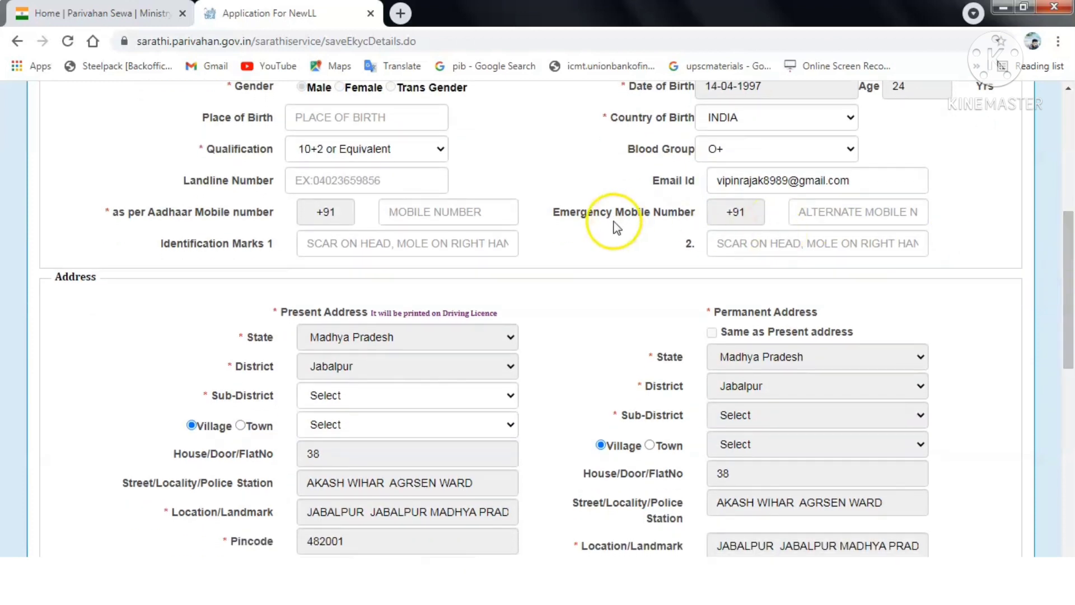
pyautogui.click(476, 220)
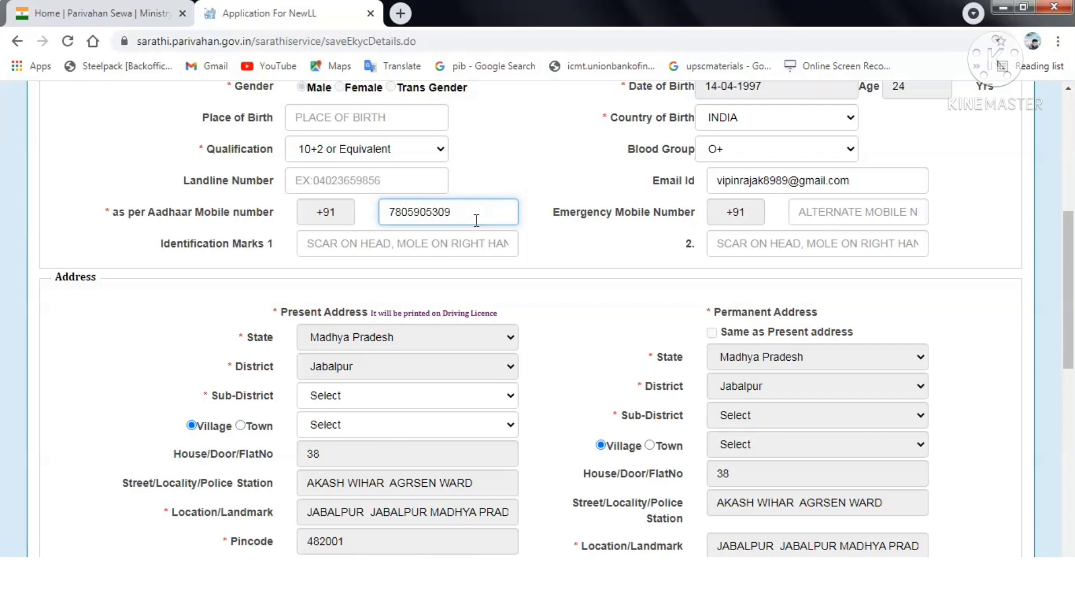
pyautogui.click(529, 240)
pyautogui.click(836, 218)
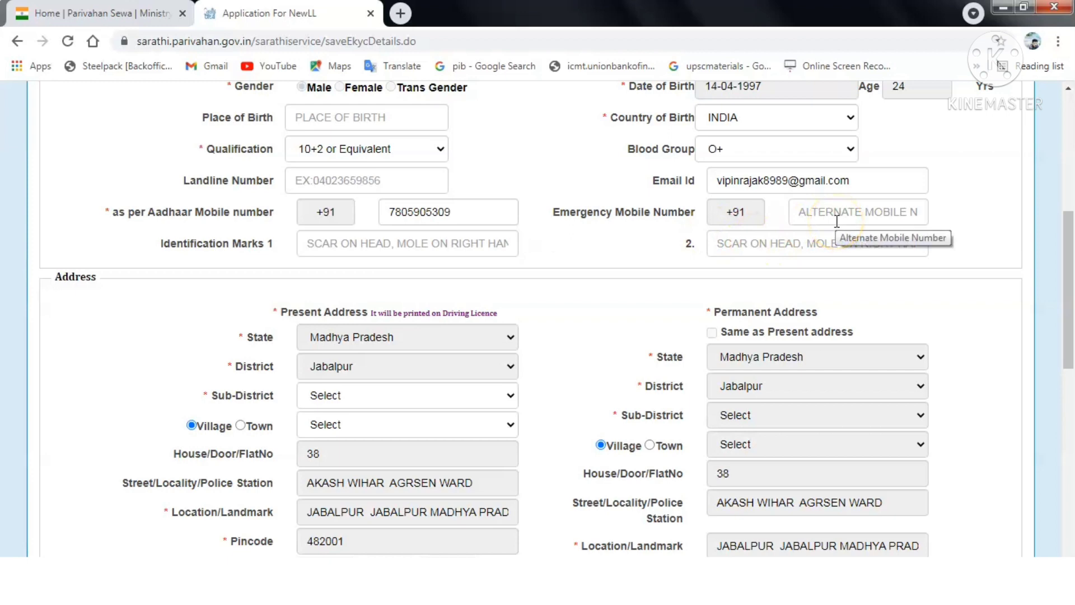
pyautogui.click(837, 219)
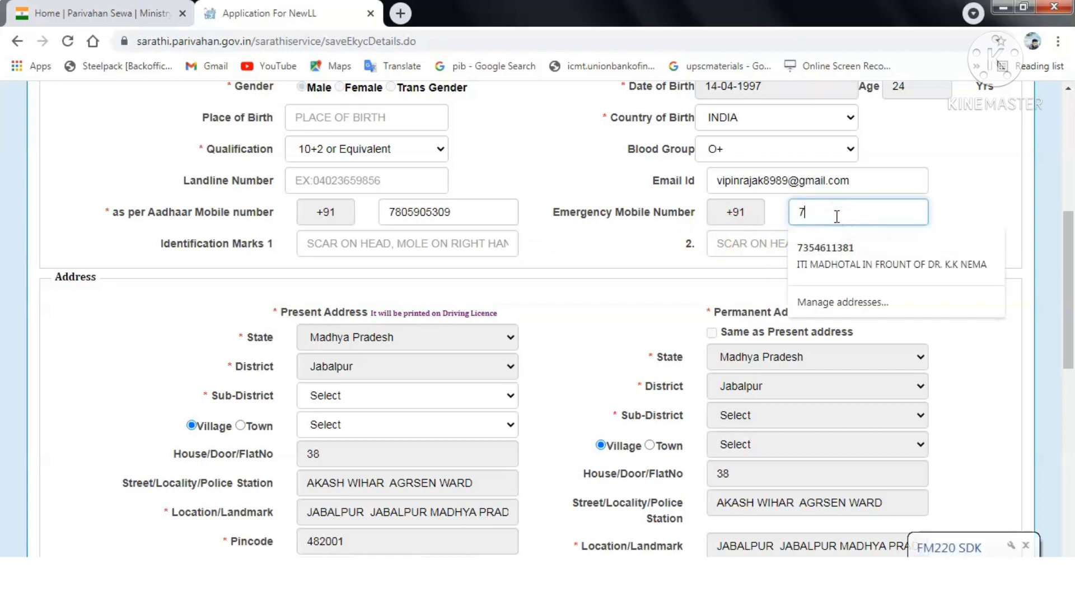
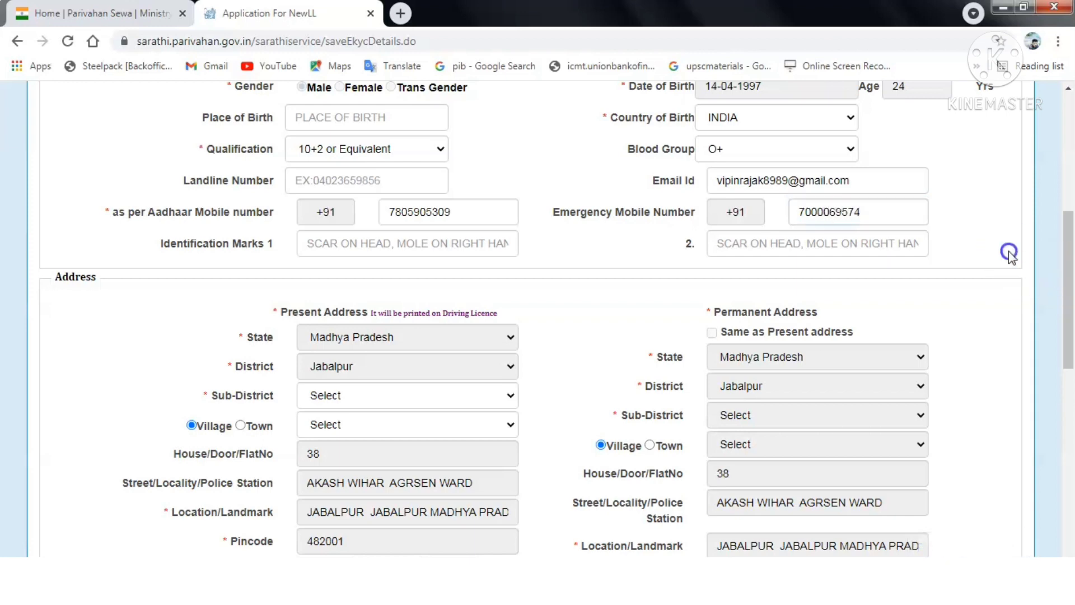
# Enter identification marks MOLEON CHEST and MOLE ON FACE.
pyautogui.click(423, 243)
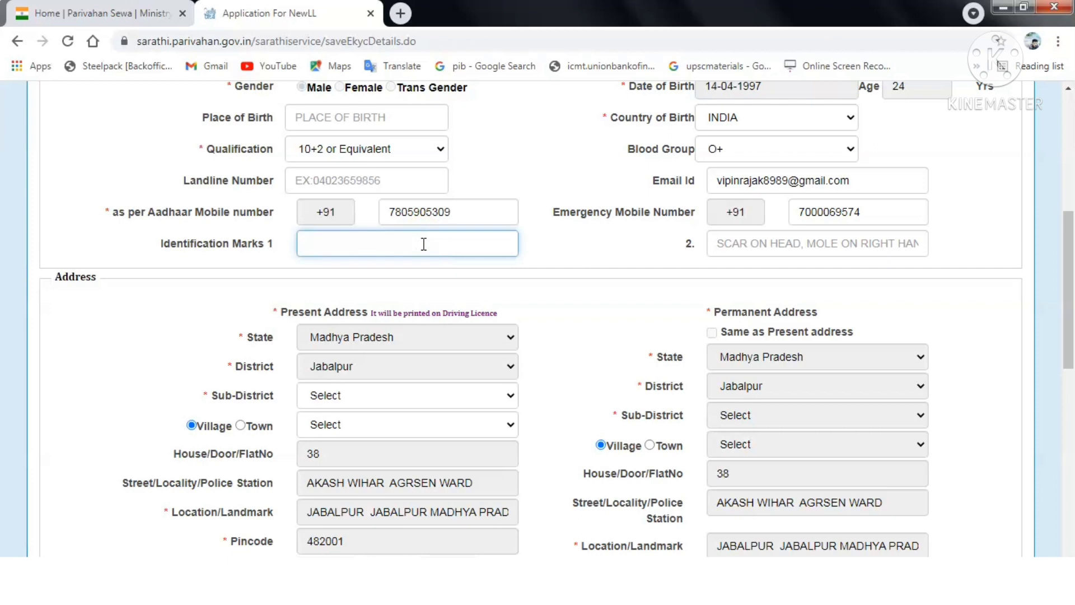
pyautogui.click(335, 243)
pyautogui.write('MOLEON CHEST')
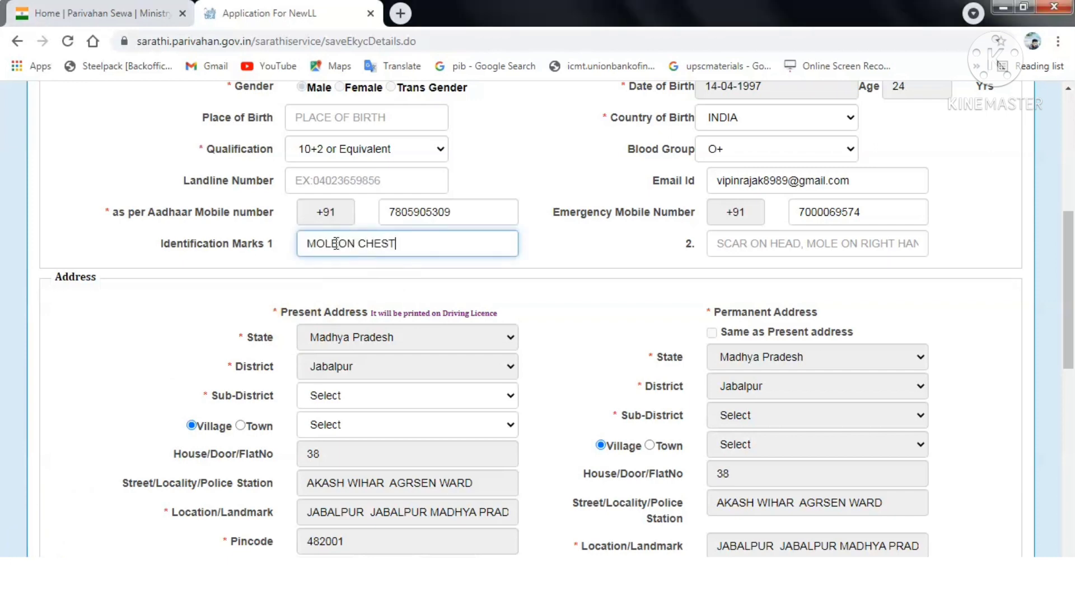
pyautogui.click(880, 249)
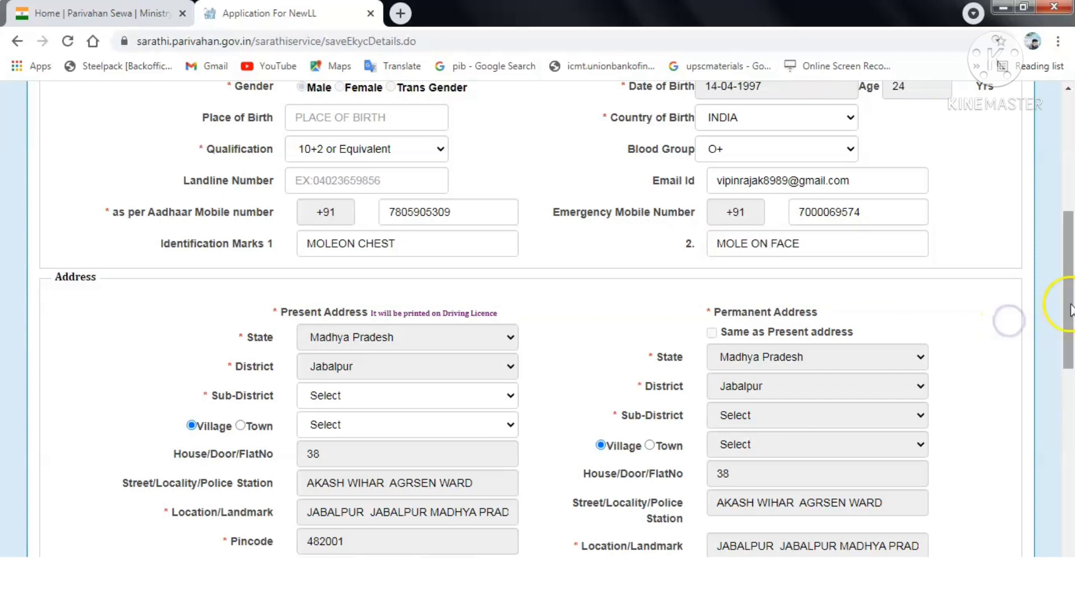
# Set the present address sub-district to Jabalpur and town to Jabalpur (M Corp. + OG).
pyautogui.scroll(-4, 1068, 314)
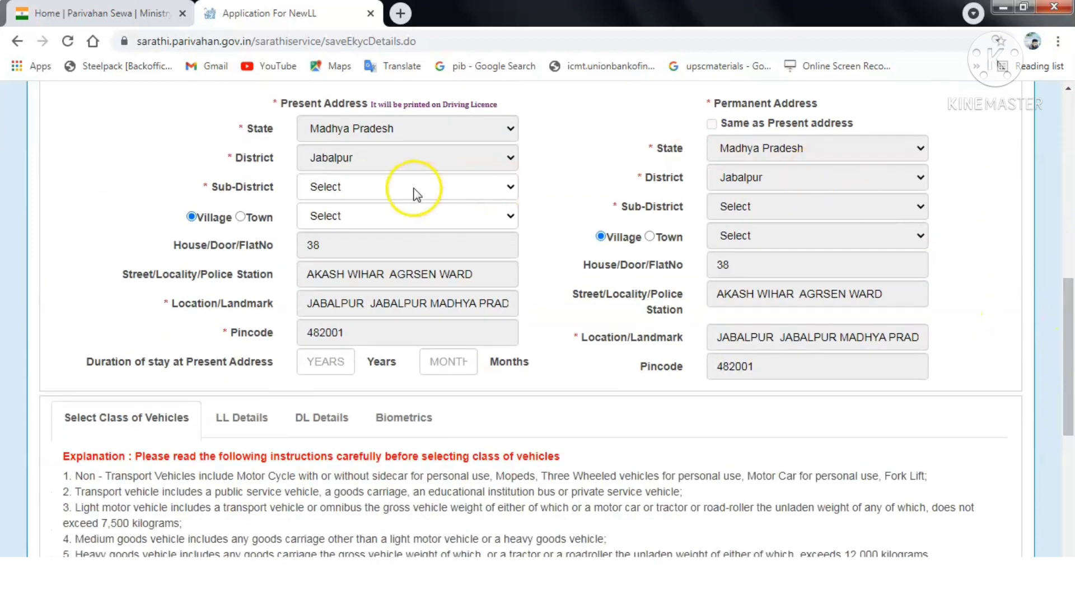
pyautogui.click(413, 187)
pyautogui.press('Down')
pyautogui.click(414, 187)
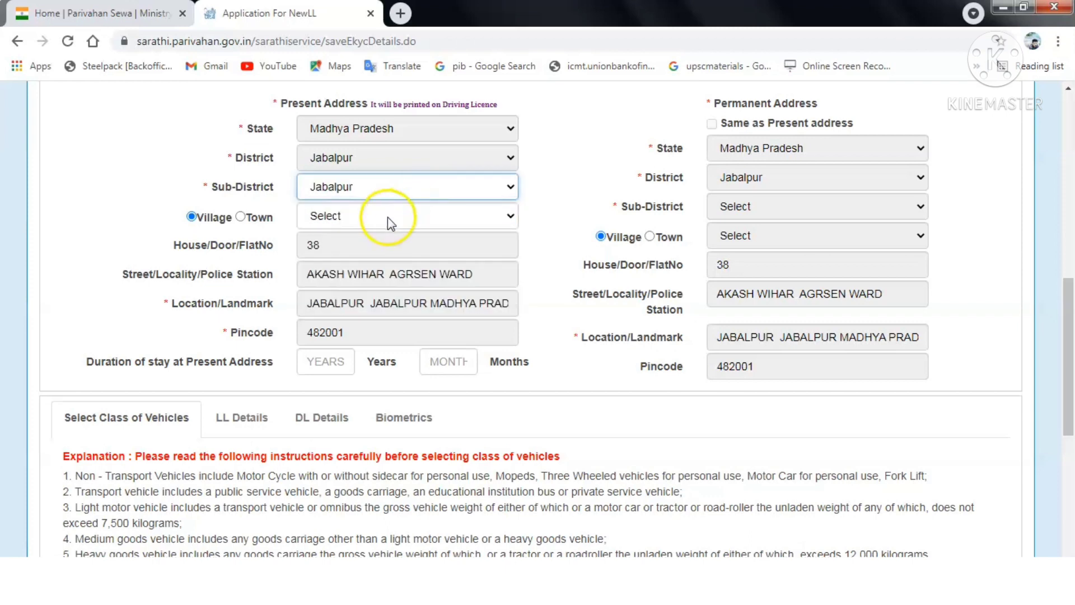
pyautogui.click(390, 223)
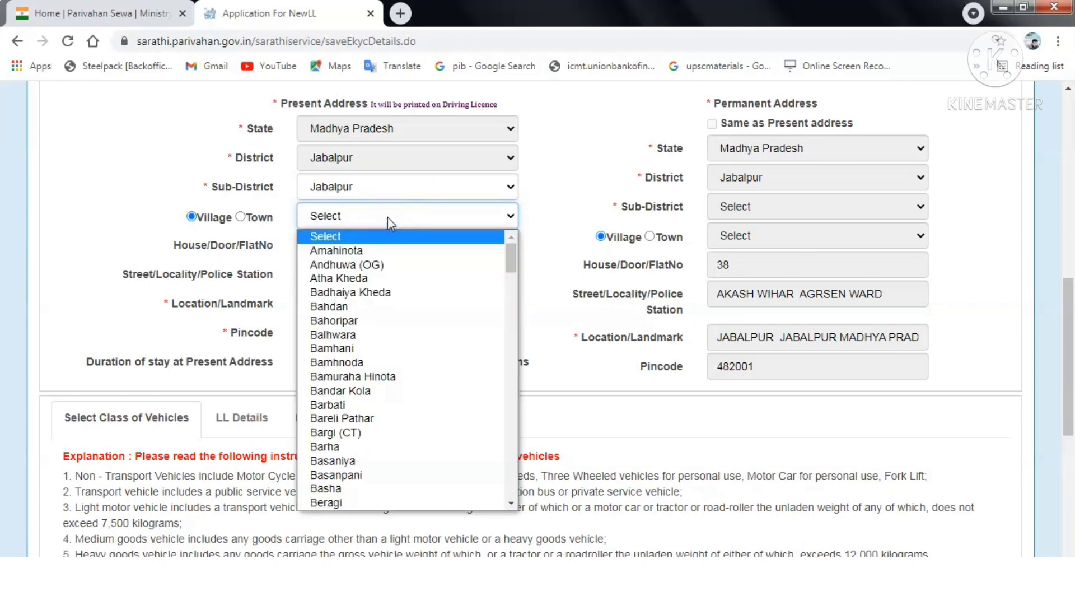
pyautogui.click(388, 217)
pyautogui.click(240, 217)
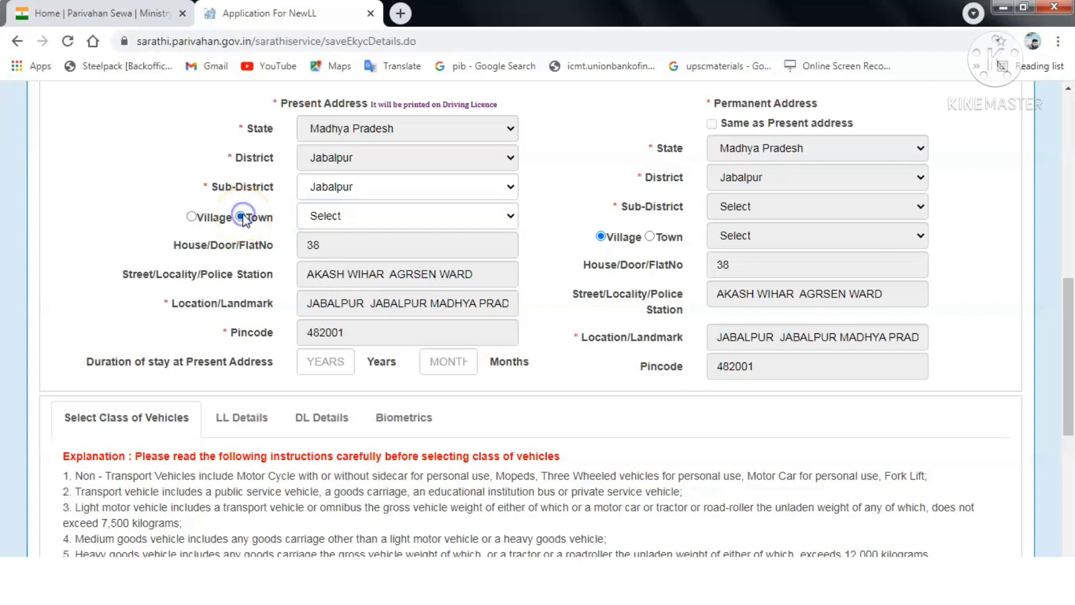
pyautogui.click(358, 221)
pyautogui.click(367, 293)
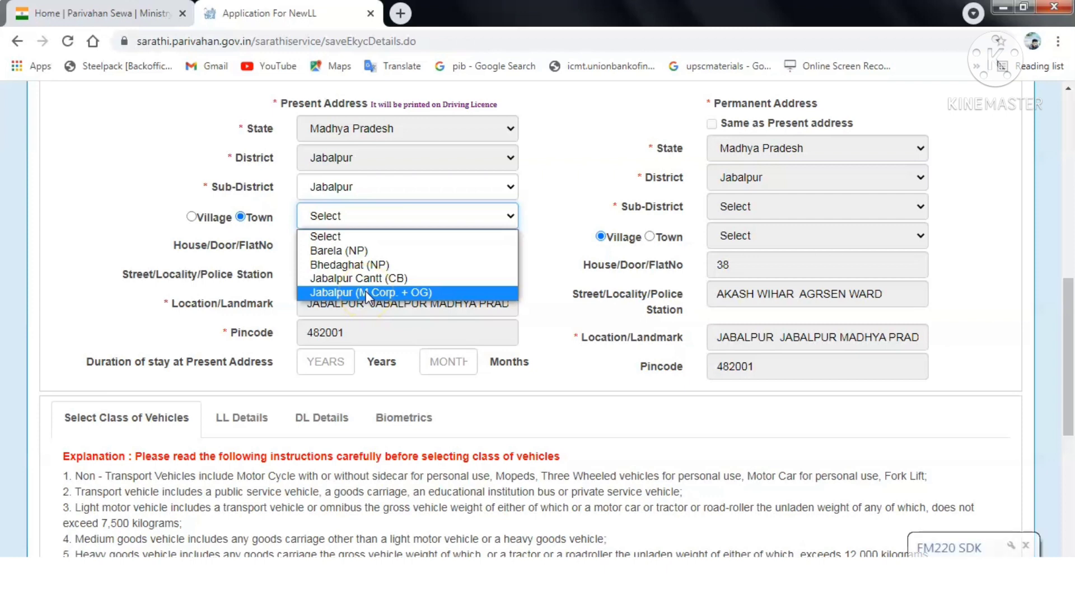
pyautogui.click(366, 291)
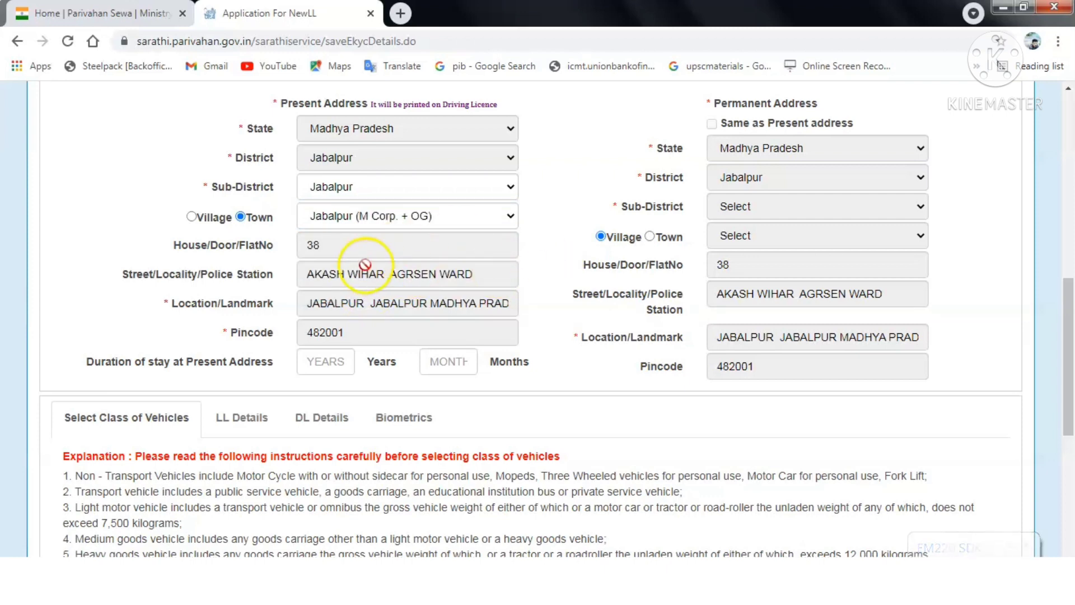
# Enter a stay duration at the present address of 20 years and 1 month.
pyautogui.moveTo(1071, 318); pyautogui.dragTo(1071, 357)
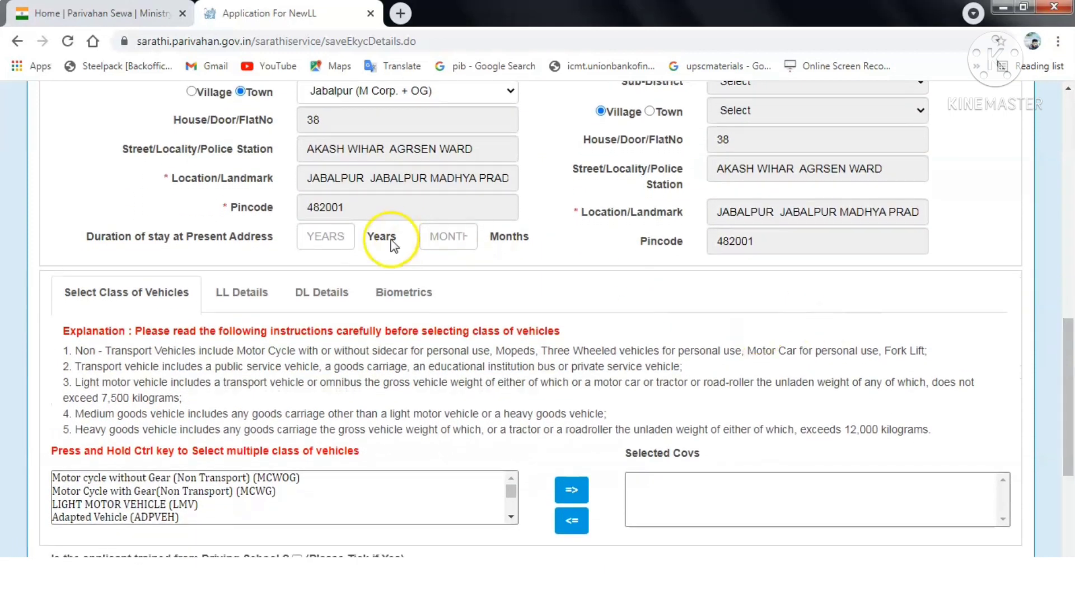
pyautogui.click(329, 237)
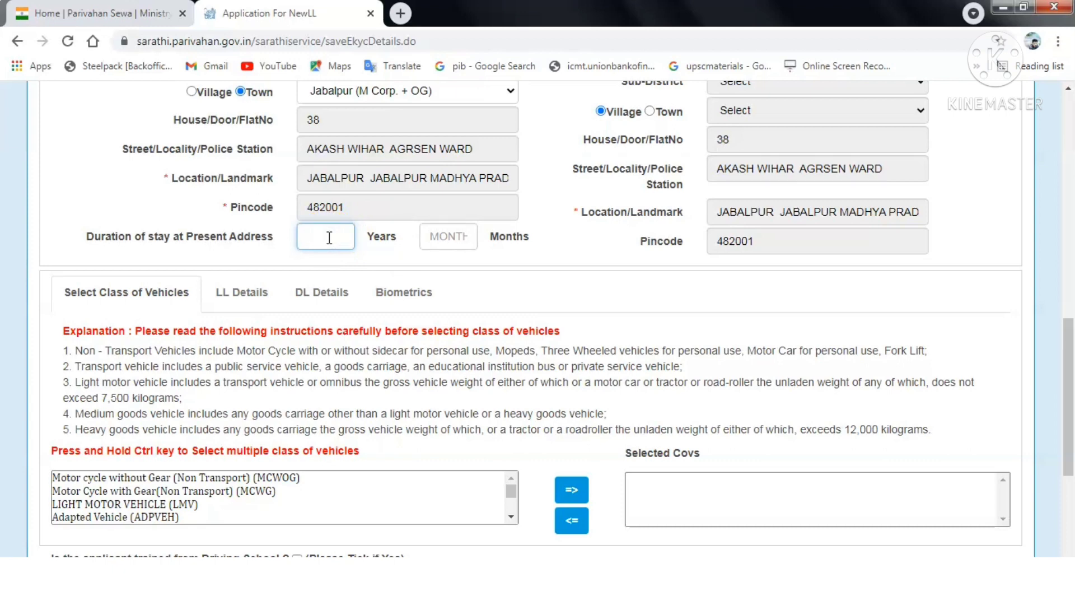
pyautogui.click(442, 238)
pyautogui.write('1')
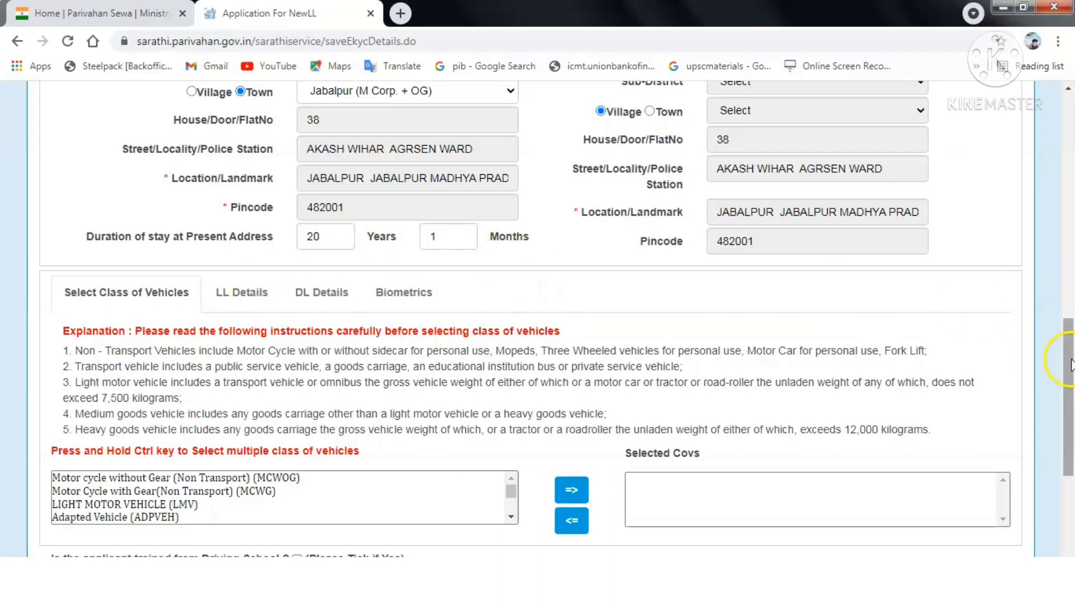
pyautogui.moveTo(1064, 360); pyautogui.dragTo(1071, 438)
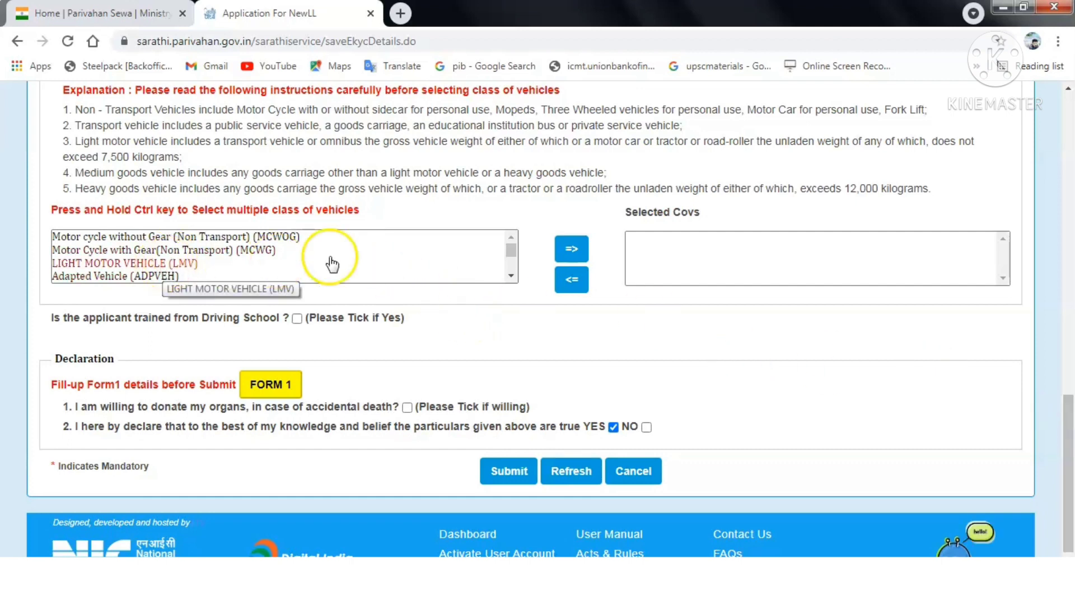
# Add LIGHT MOTOR VEHICLE (LMV) to the selected vehicle classes.
pyautogui.click(193, 263)
pyautogui.click(577, 257)
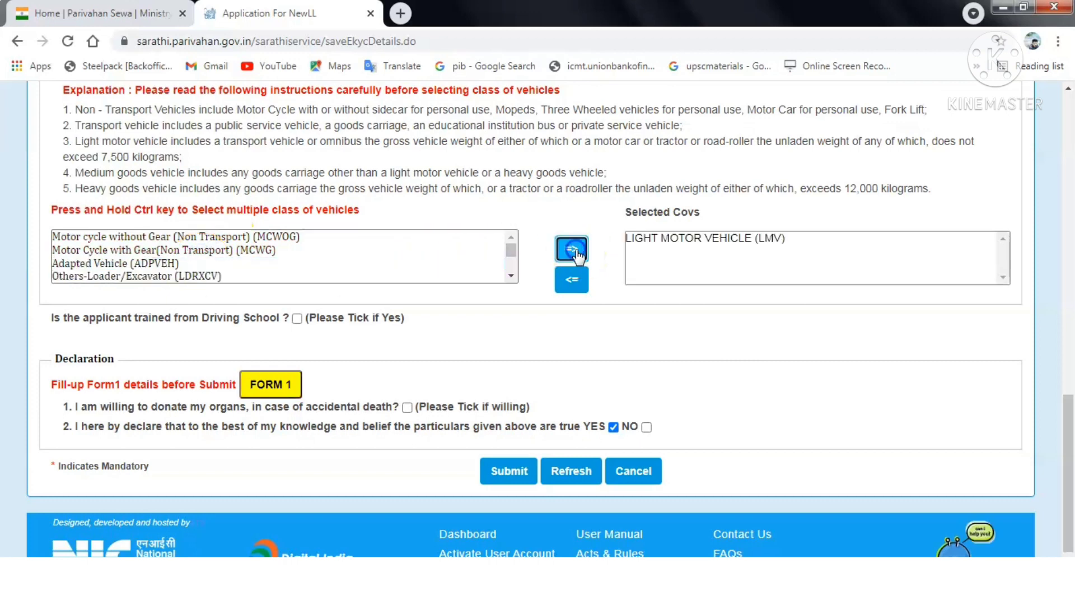
pyautogui.click(511, 276)
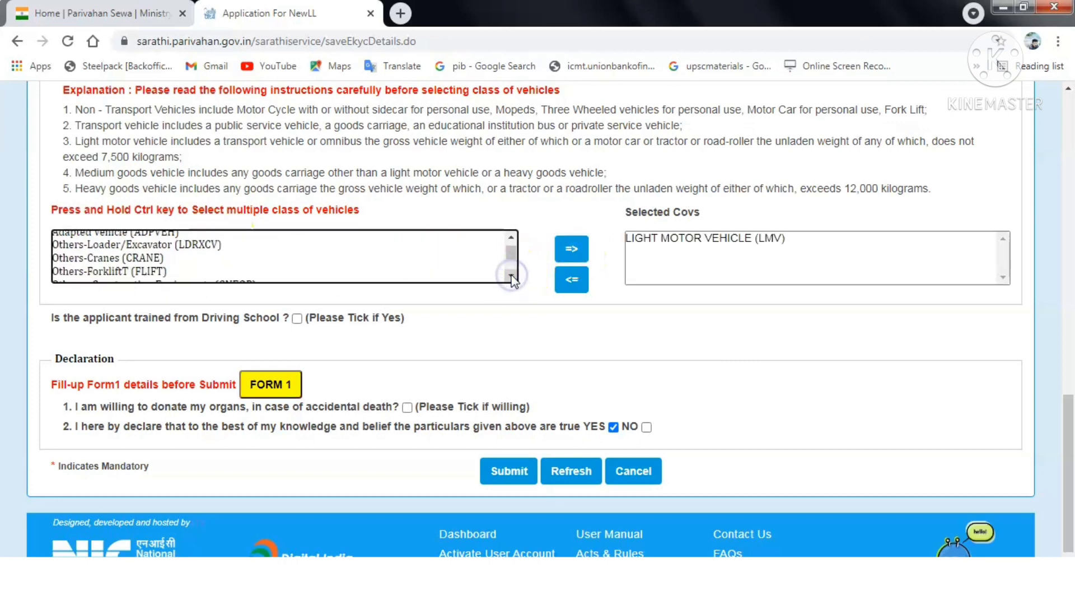
pyautogui.click(510, 275)
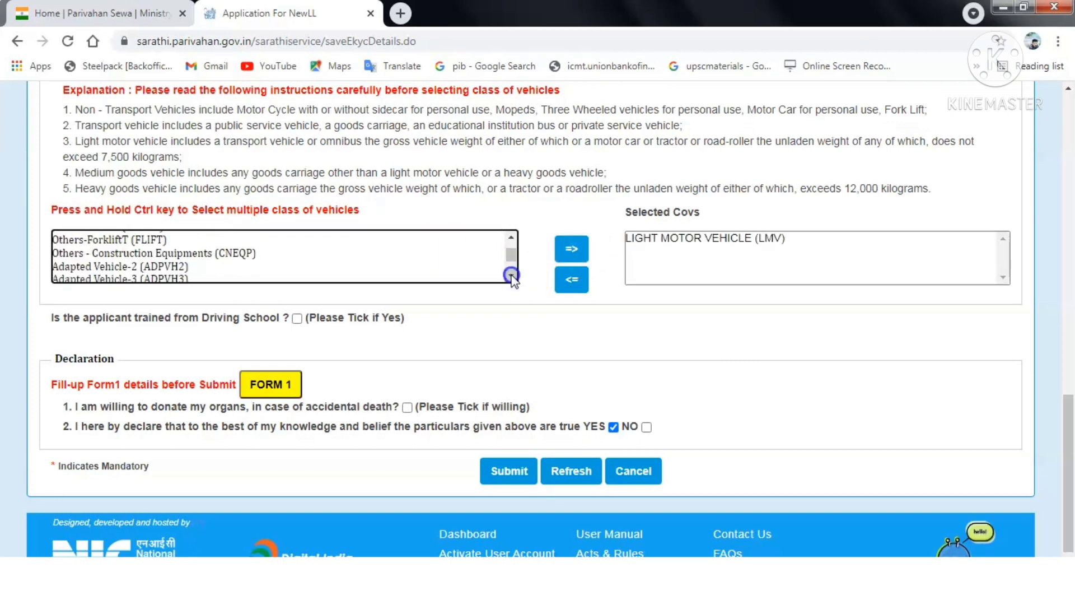
pyautogui.click(511, 245)
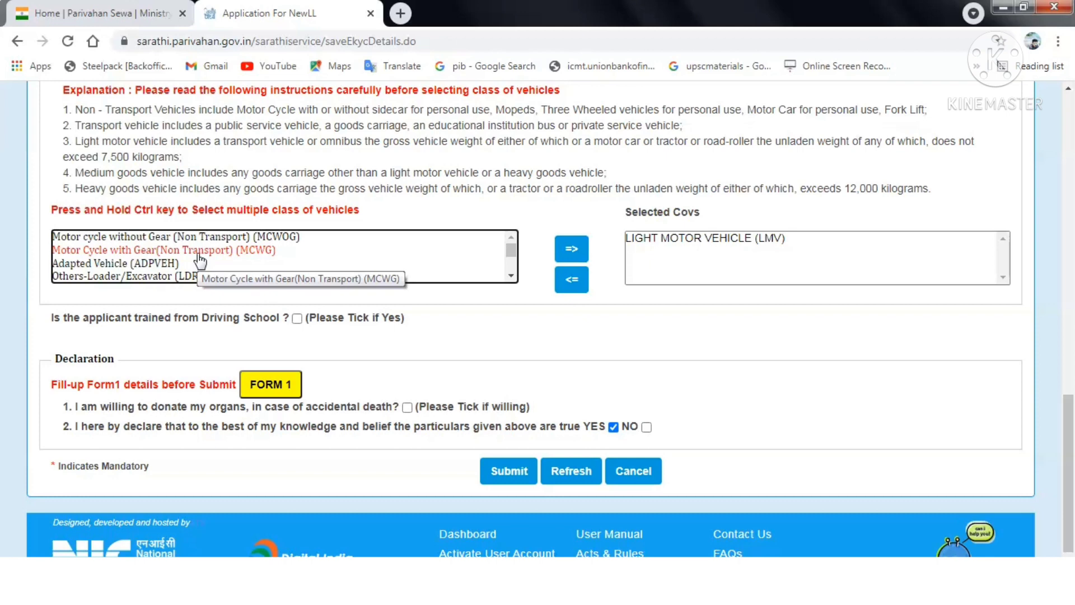
# Add Motor Cycle with Gear (MCWG) to the selected classes, with the declaration marked YES.
pyautogui.click(199, 251)
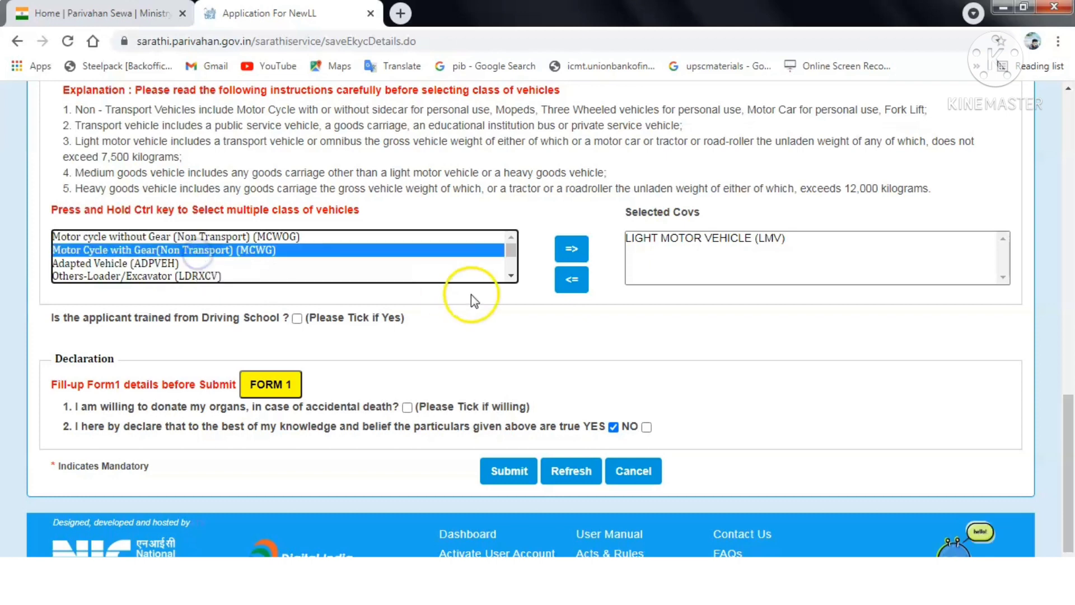
pyautogui.click(570, 254)
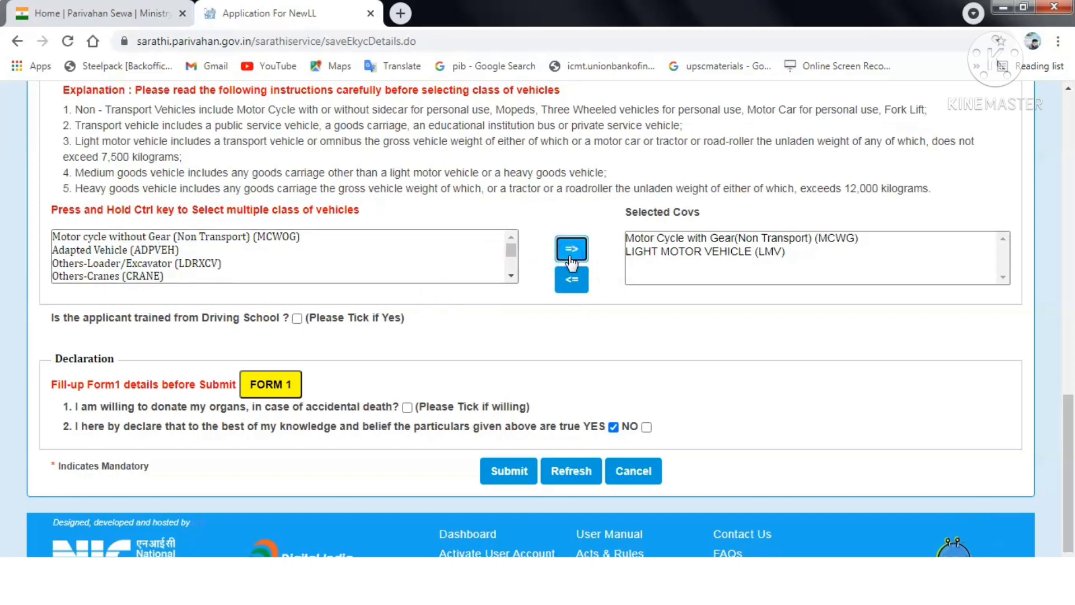
pyautogui.click(636, 297)
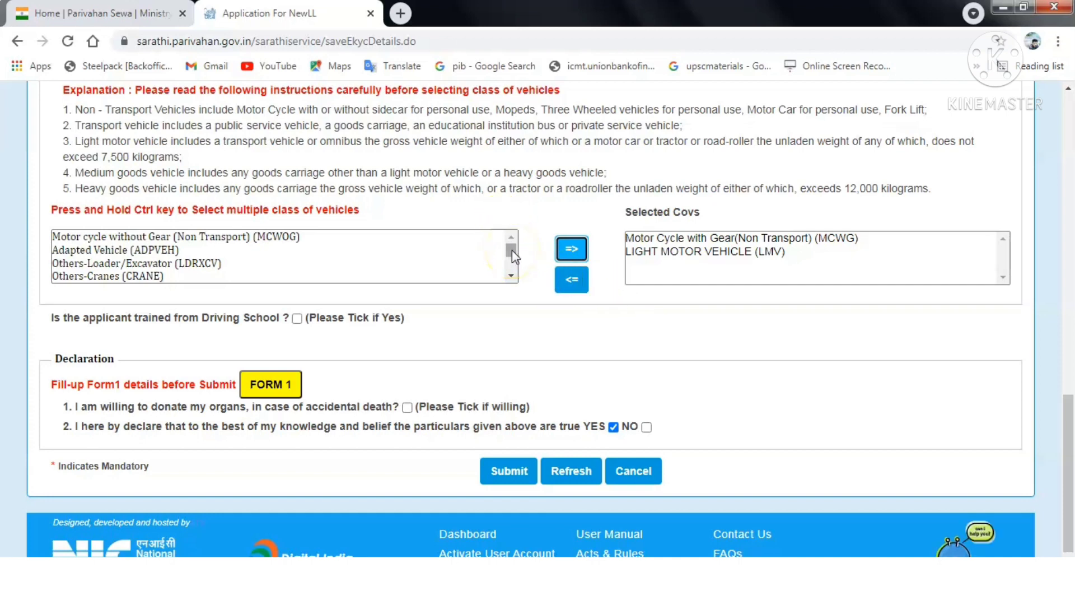
pyautogui.click(512, 276)
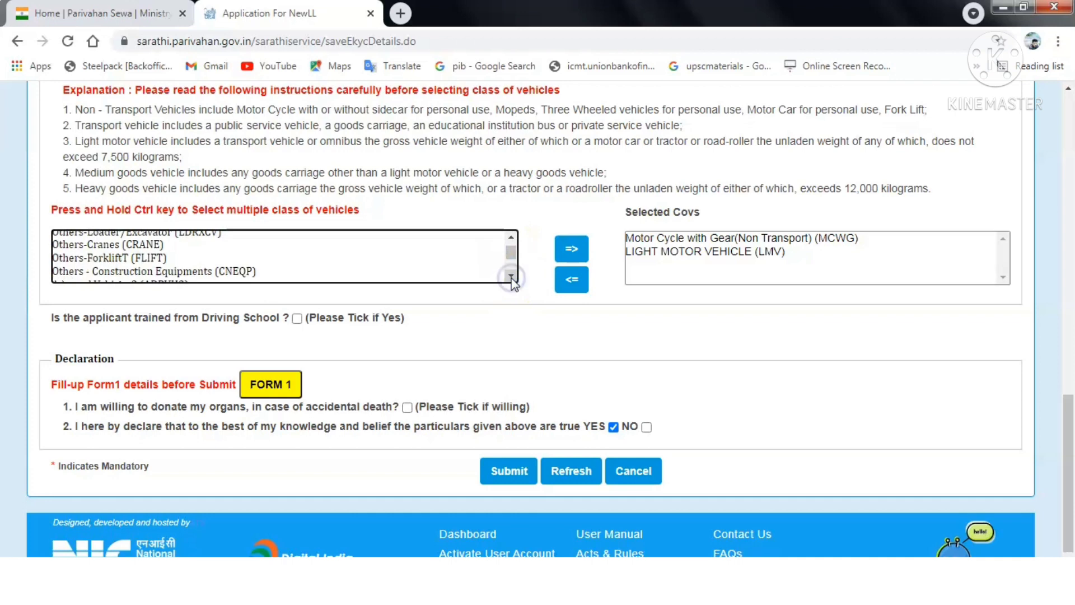
pyautogui.click(511, 276)
pyautogui.click(511, 276)
pyautogui.click(511, 276)
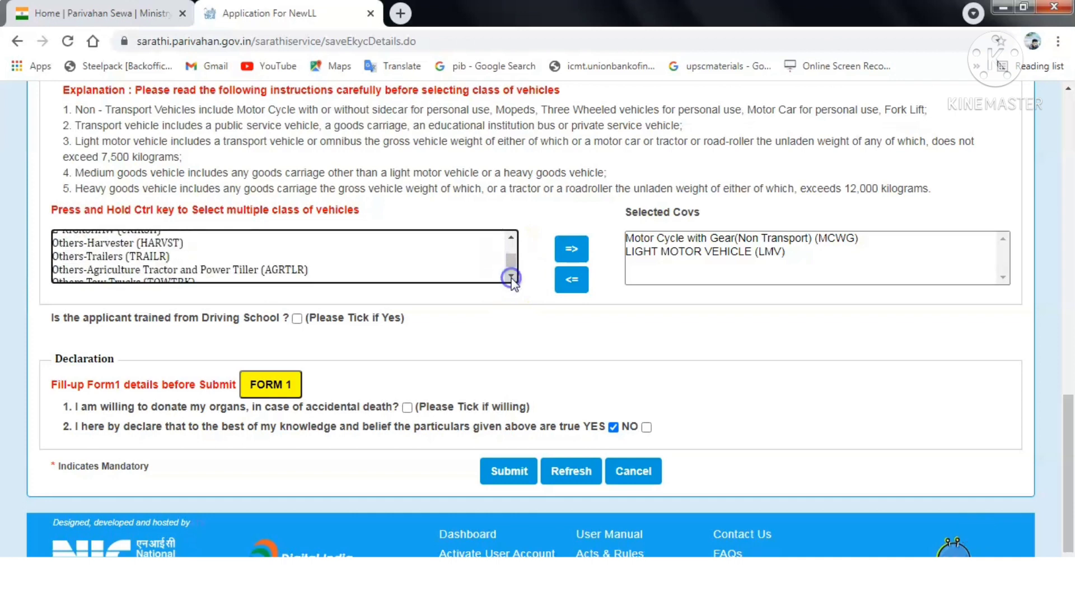
pyautogui.click(511, 277)
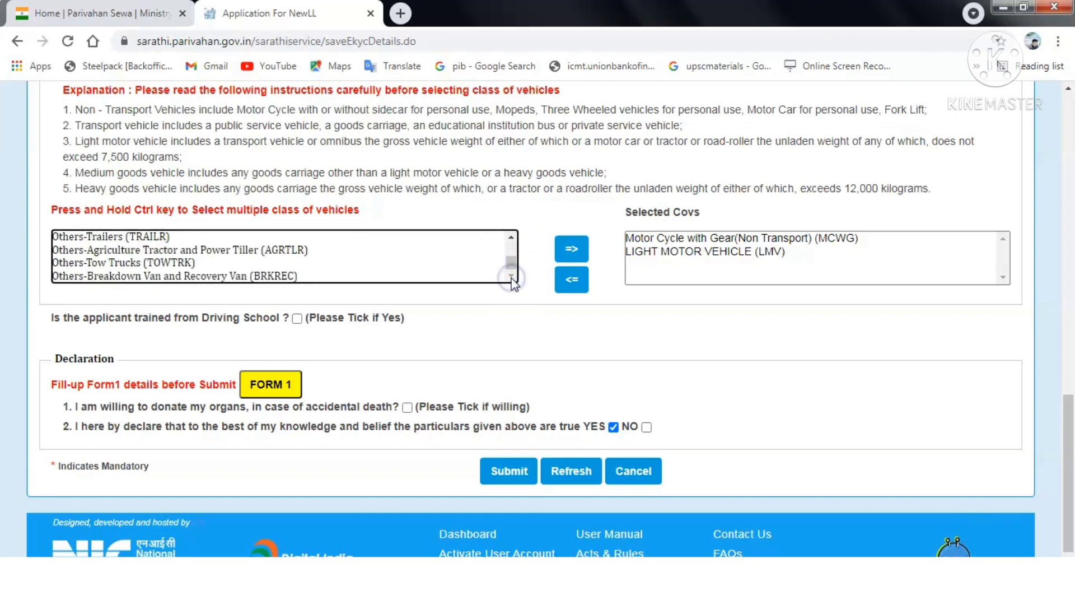
pyautogui.click(511, 276)
pyautogui.moveTo(511, 266); pyautogui.dragTo(511, 247)
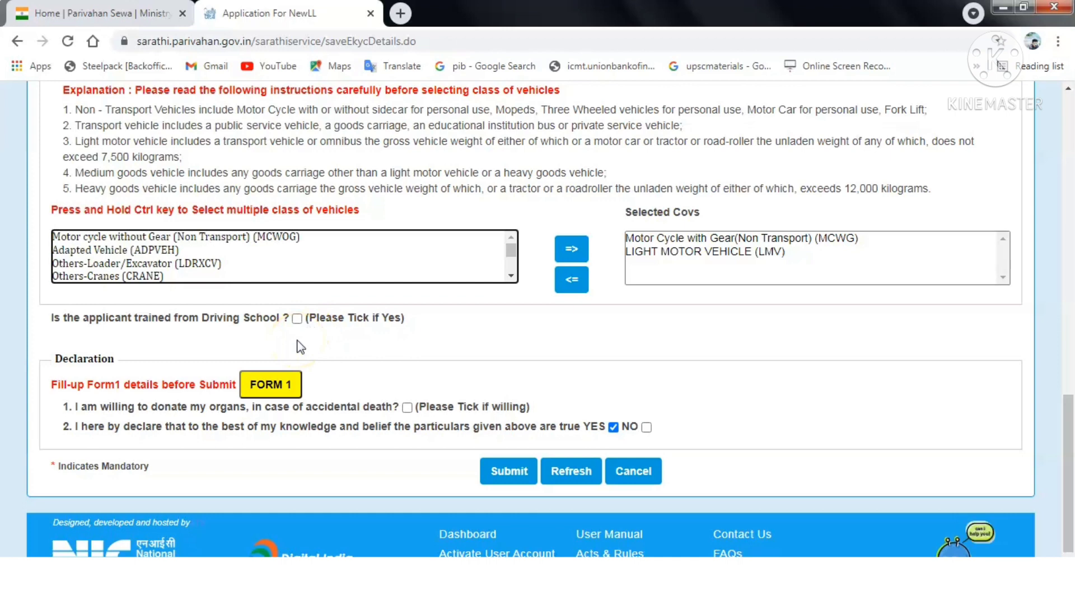
# Answer the Form 1 fitness questions, certify them as true and confirm submission.
pyautogui.click(280, 390)
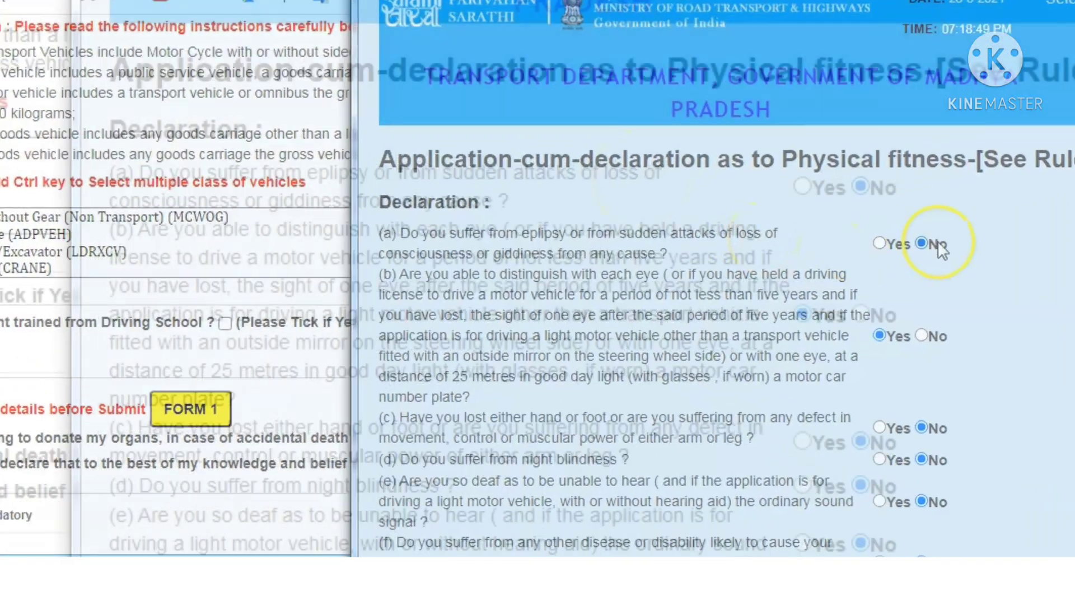
pyautogui.scroll(-1, 505, 336)
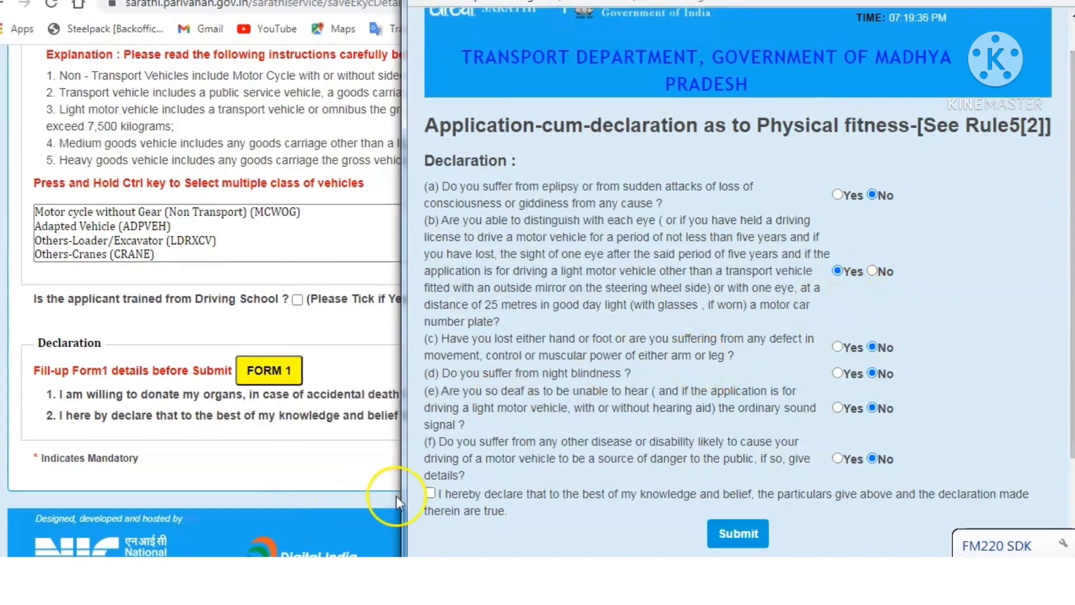
pyautogui.click(426, 494)
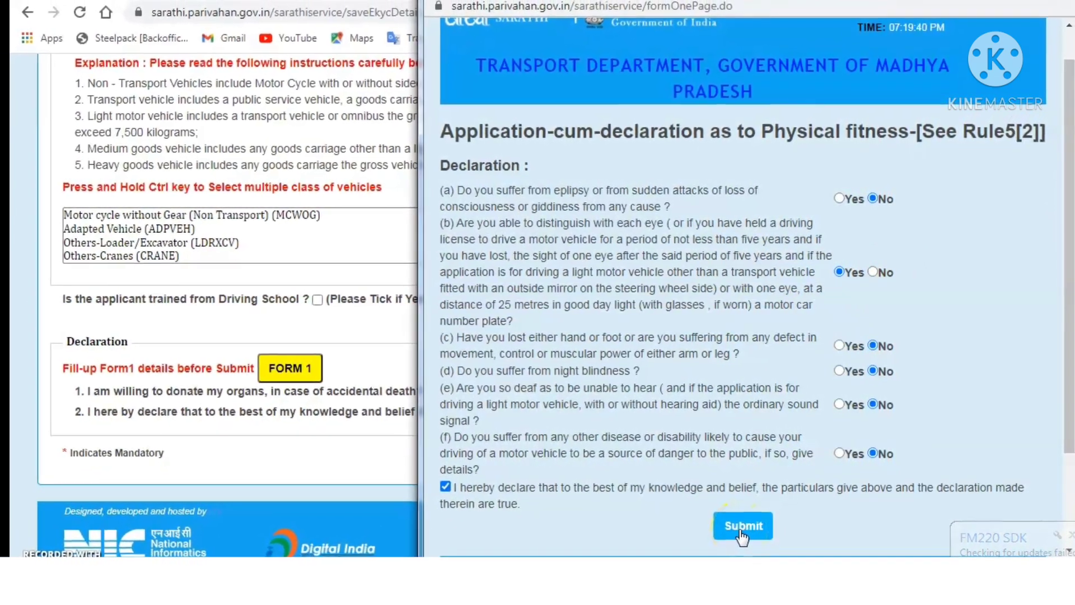
pyautogui.click(740, 535)
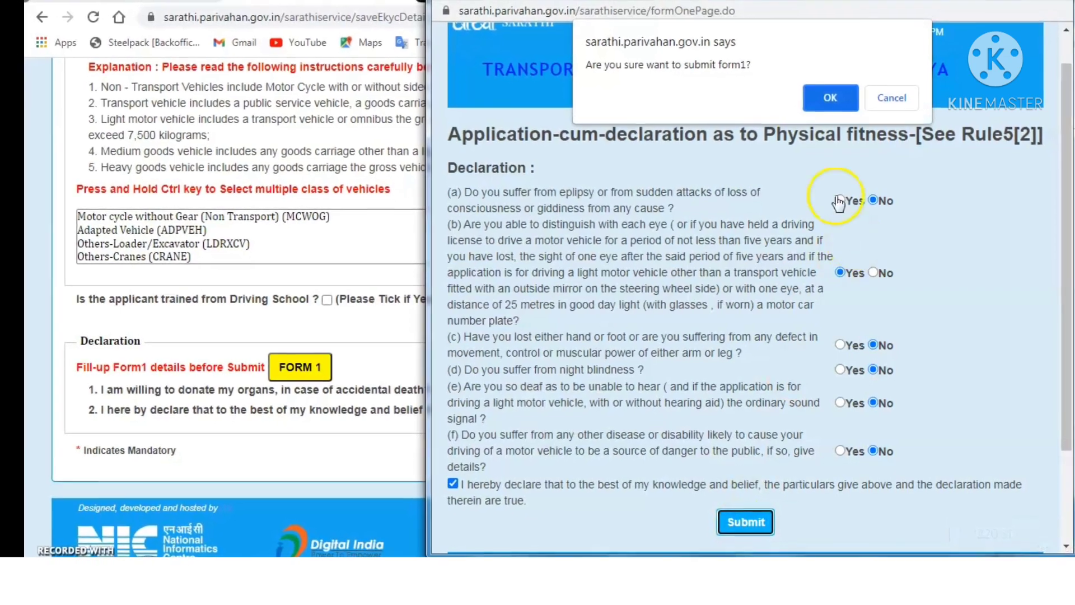
pyautogui.click(819, 96)
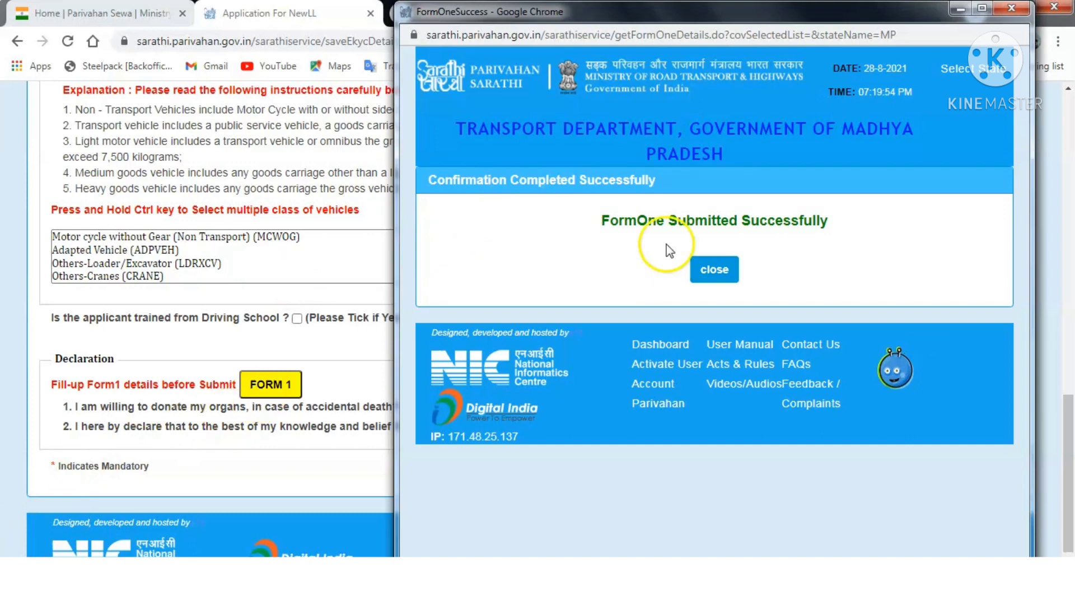
# Submit the MCWG and LMV learner's licence application, declining organ donation and accepting each confirmation alert.
pyautogui.click(719, 274)
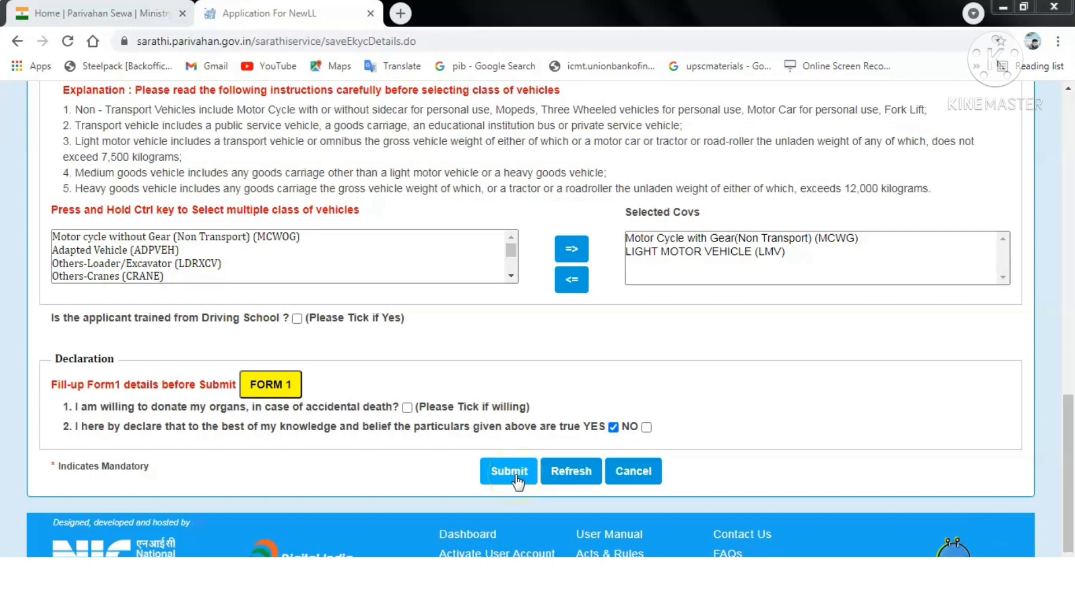
pyautogui.scroll(-1, 409, 394)
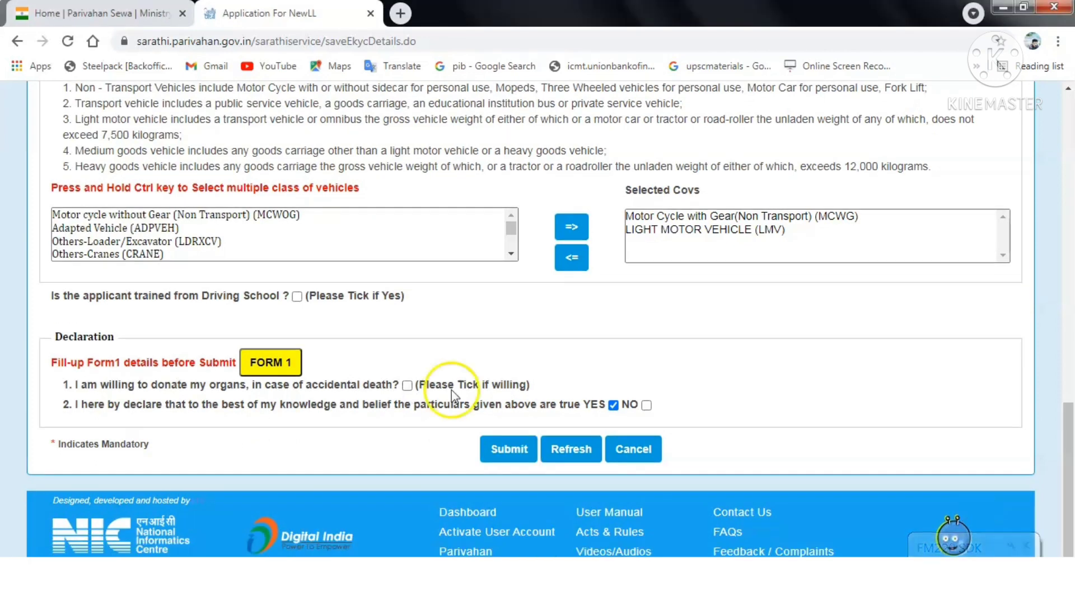
pyautogui.click(520, 449)
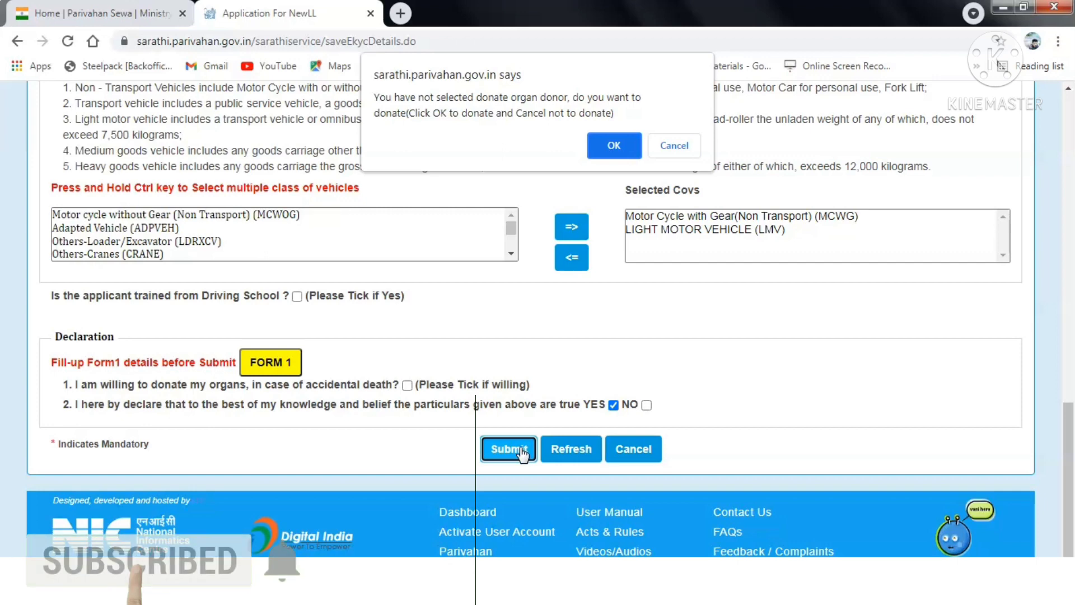
pyautogui.click(678, 145)
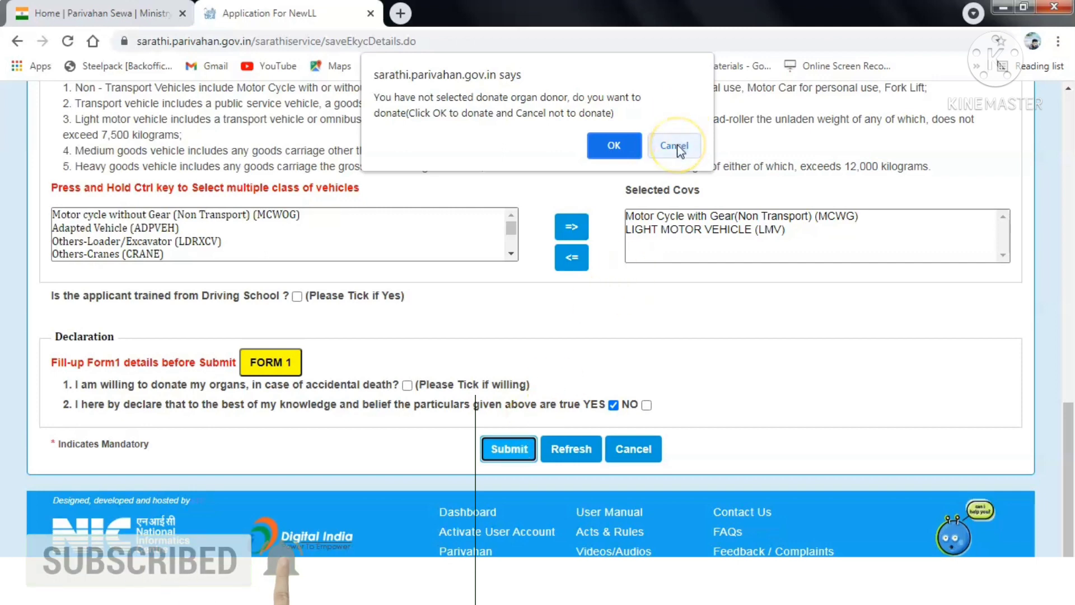
pyautogui.click(675, 147)
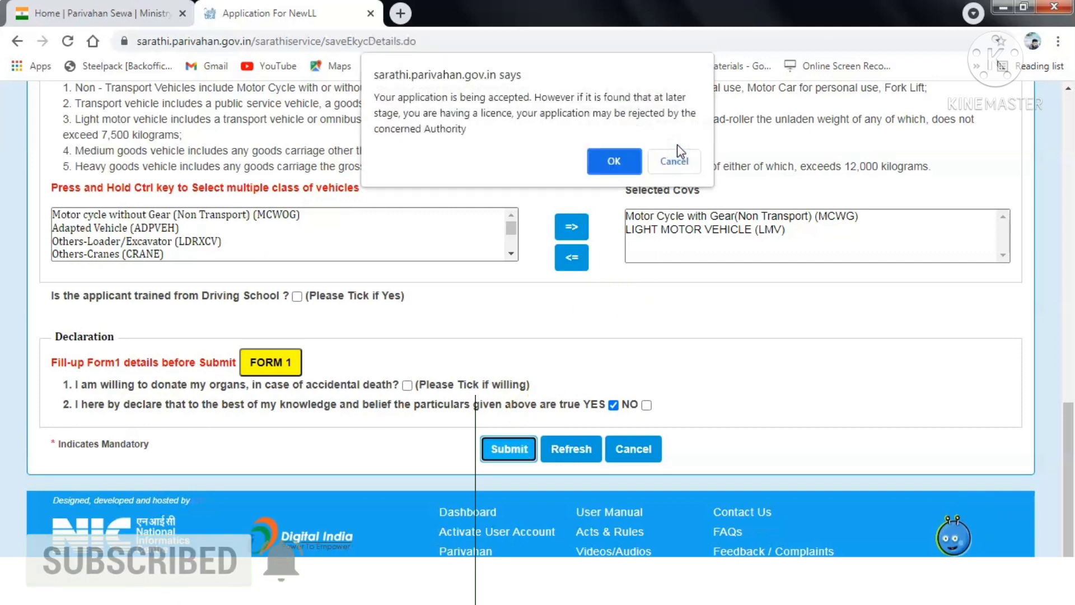
pyautogui.click(606, 161)
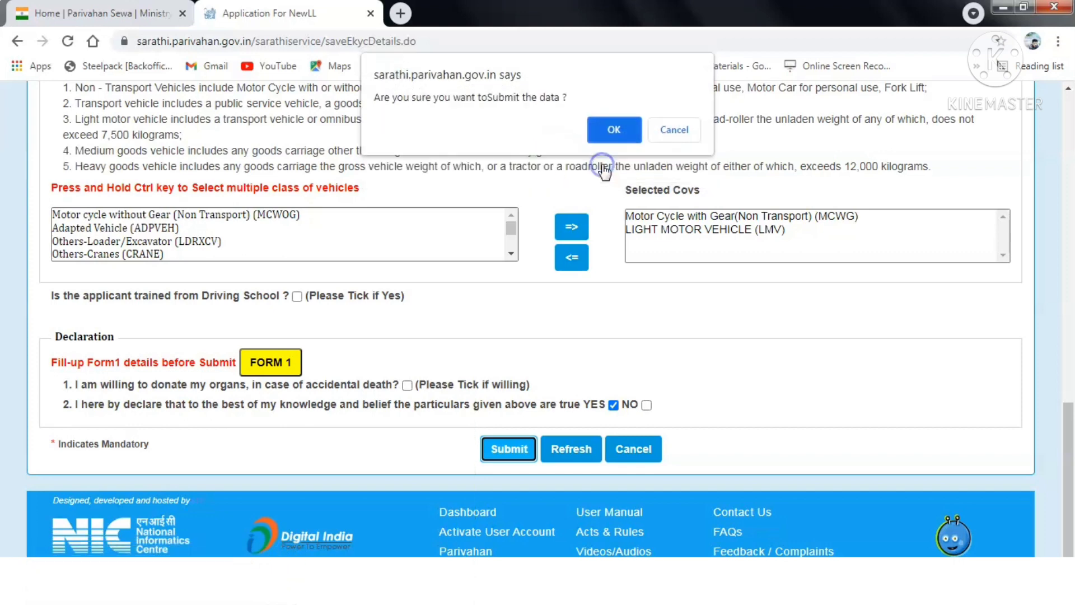
pyautogui.click(618, 128)
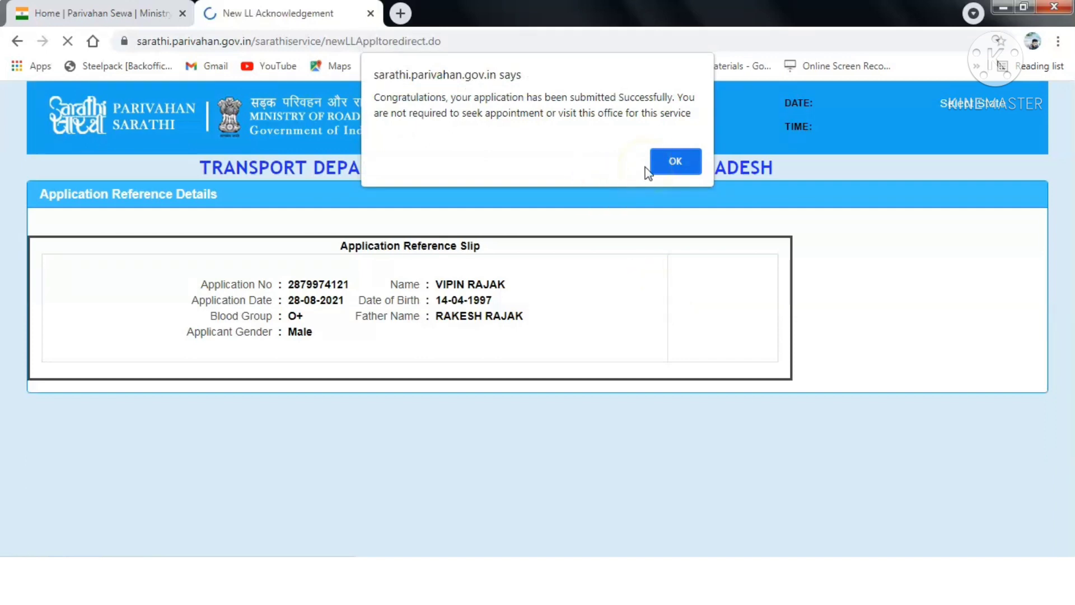
pyautogui.click(671, 161)
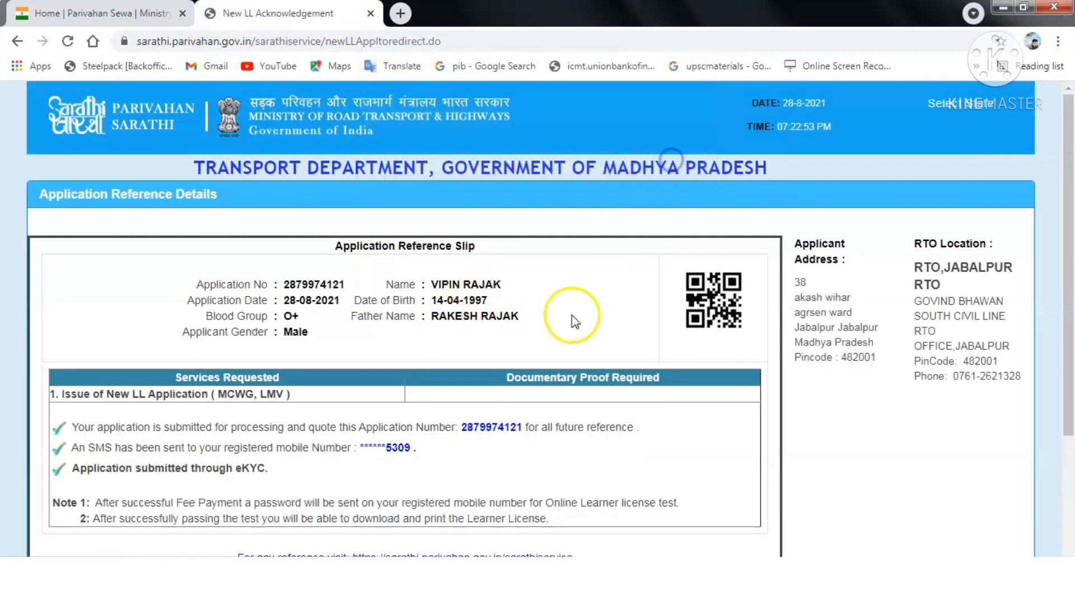
pyautogui.moveTo(1068, 240); pyautogui.dragTo(1071, 262)
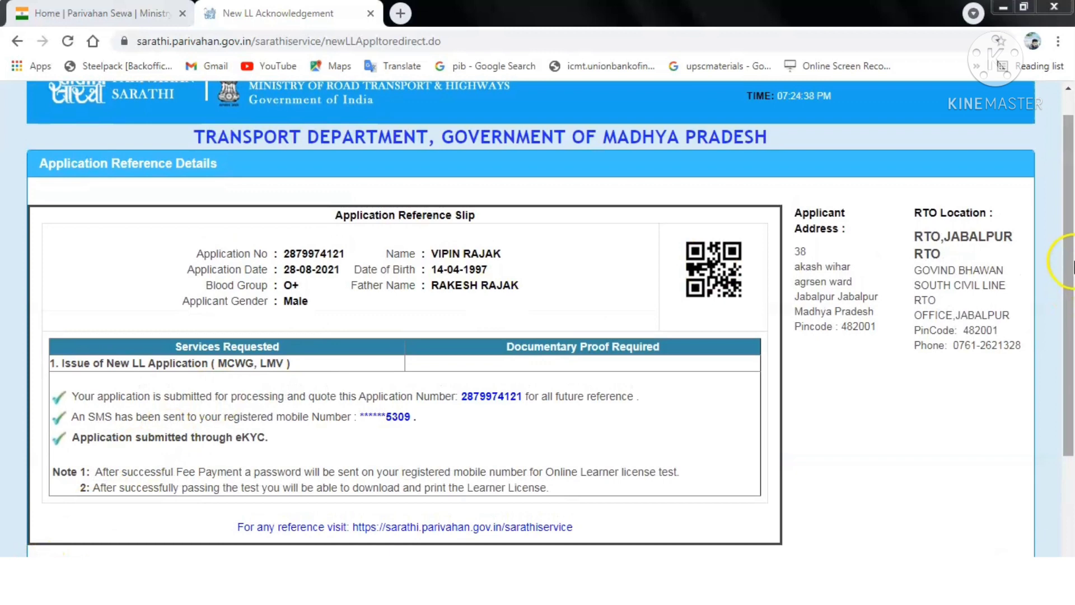
pyautogui.moveTo(1072, 260); pyautogui.dragTo(1071, 375)
pyautogui.scroll(1, 1070, 405)
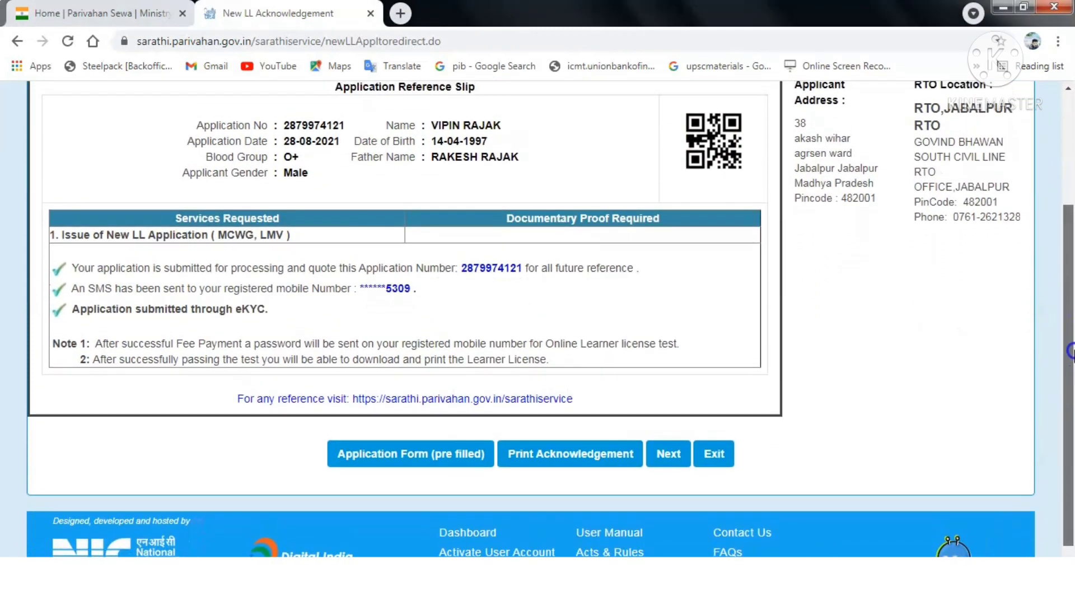
pyautogui.moveTo(1071, 343); pyautogui.dragTo(1071, 299)
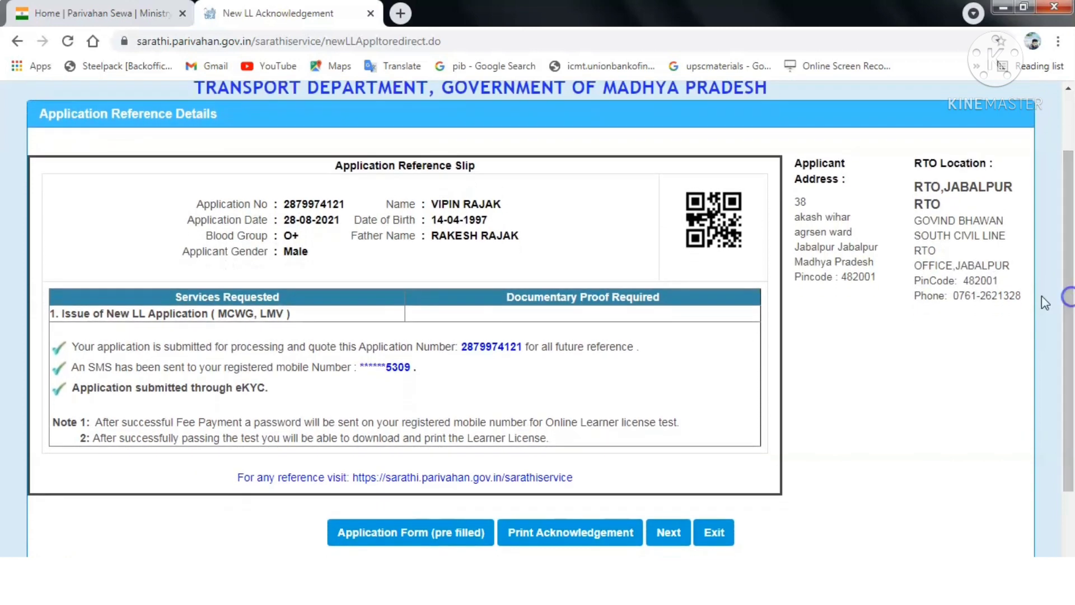
# Save the acknowledgement slip as a PDF, then download the pre-filled Form 2 application PDF.
pyautogui.click(574, 526)
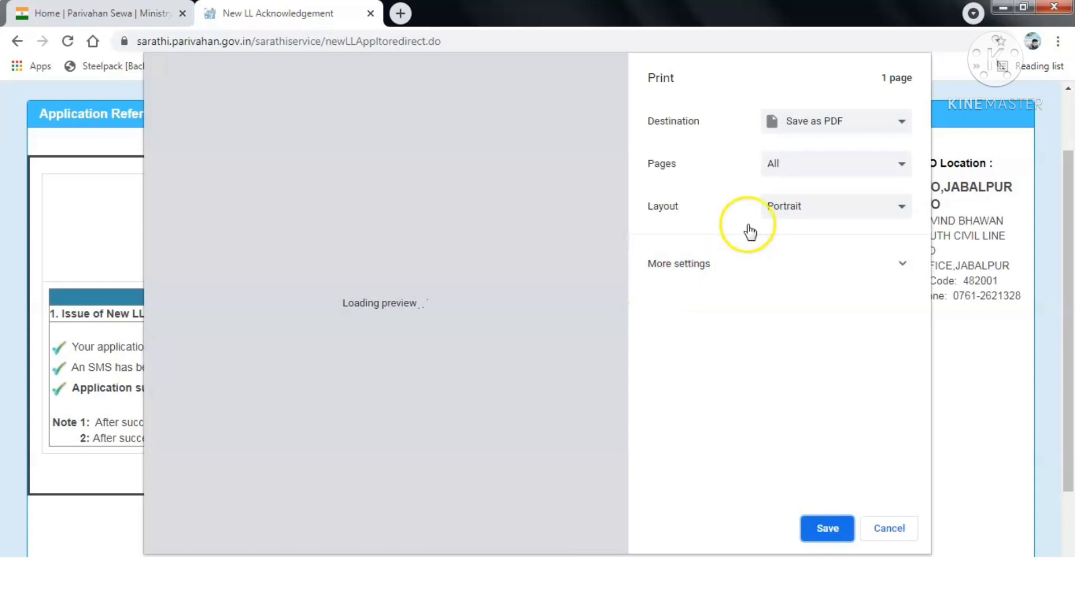
pyautogui.click(829, 527)
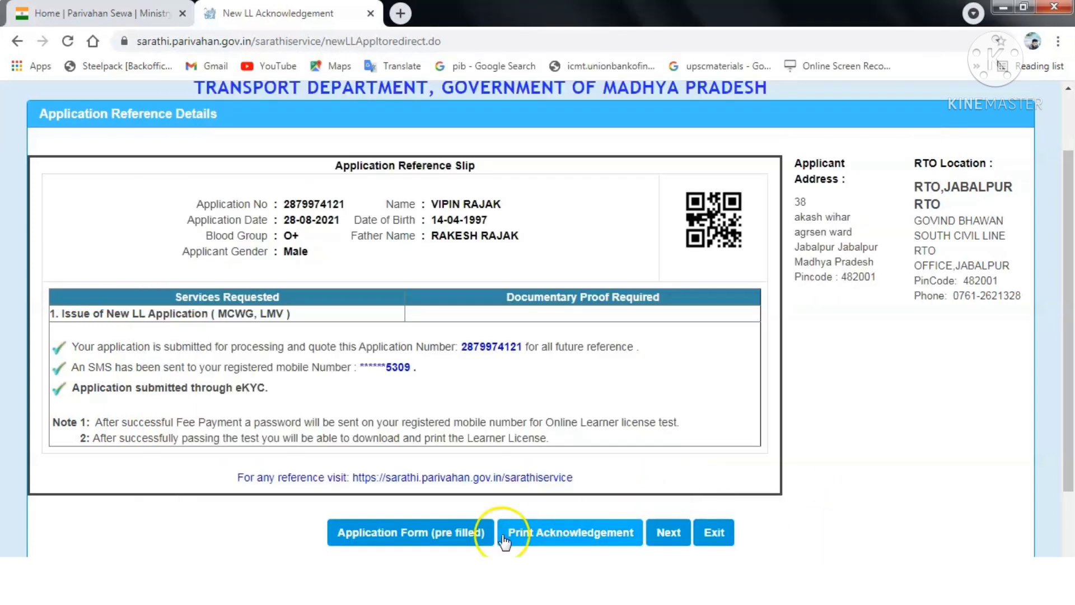
pyautogui.click(469, 533)
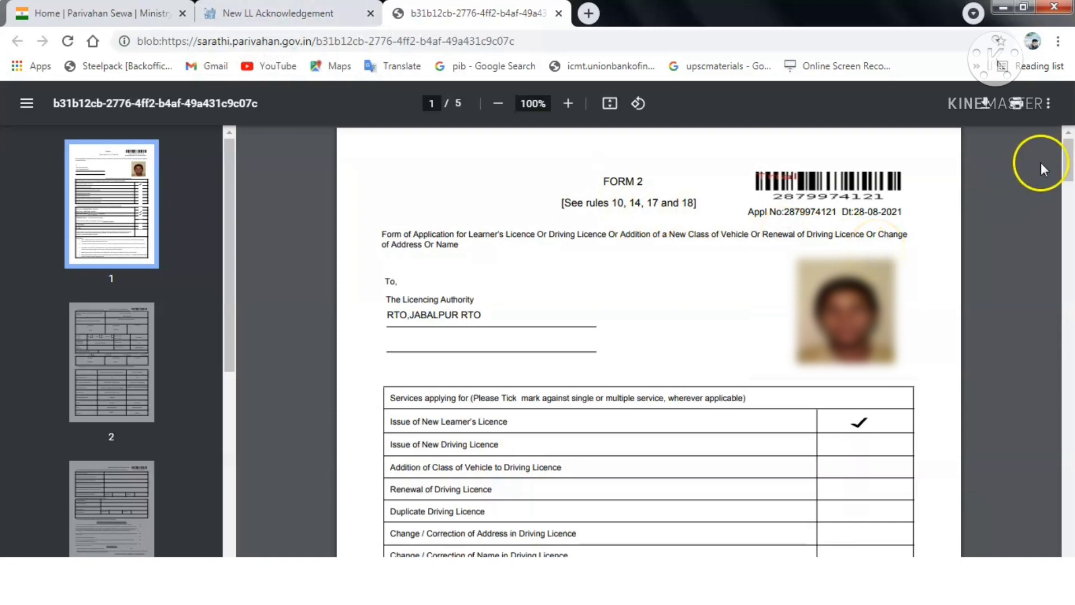
pyautogui.click(988, 109)
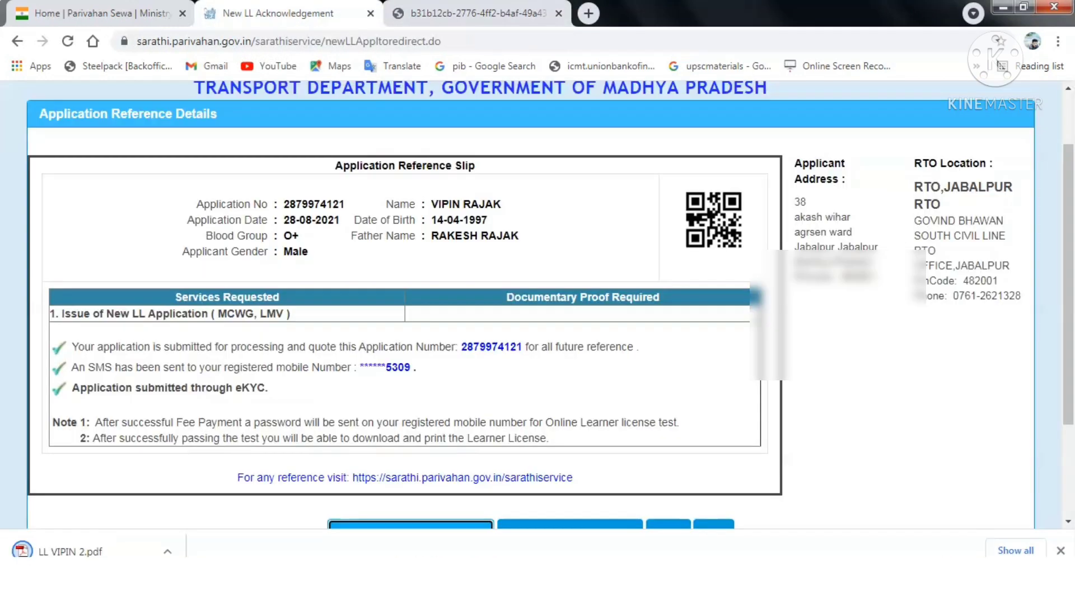
pyautogui.click(1060, 551)
pyautogui.moveTo(1070, 311); pyautogui.dragTo(1071, 315)
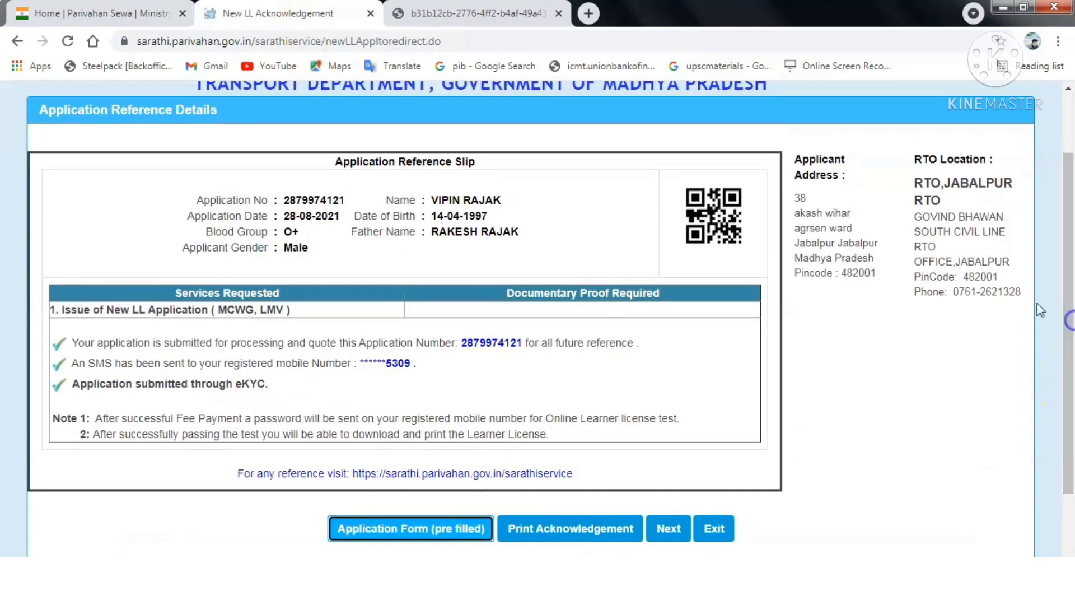
# Move past the reference slip to the pending stages and proceed to the 424.34 rupee test fee payment.
pyautogui.click(666, 528)
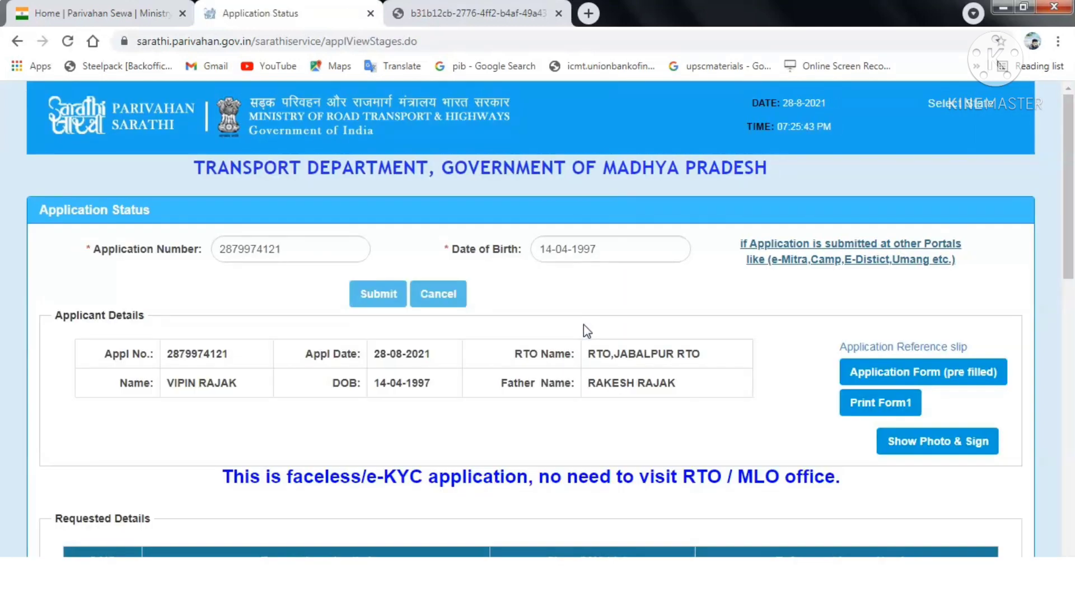
pyautogui.moveTo(1071, 177); pyautogui.dragTo(1071, 312)
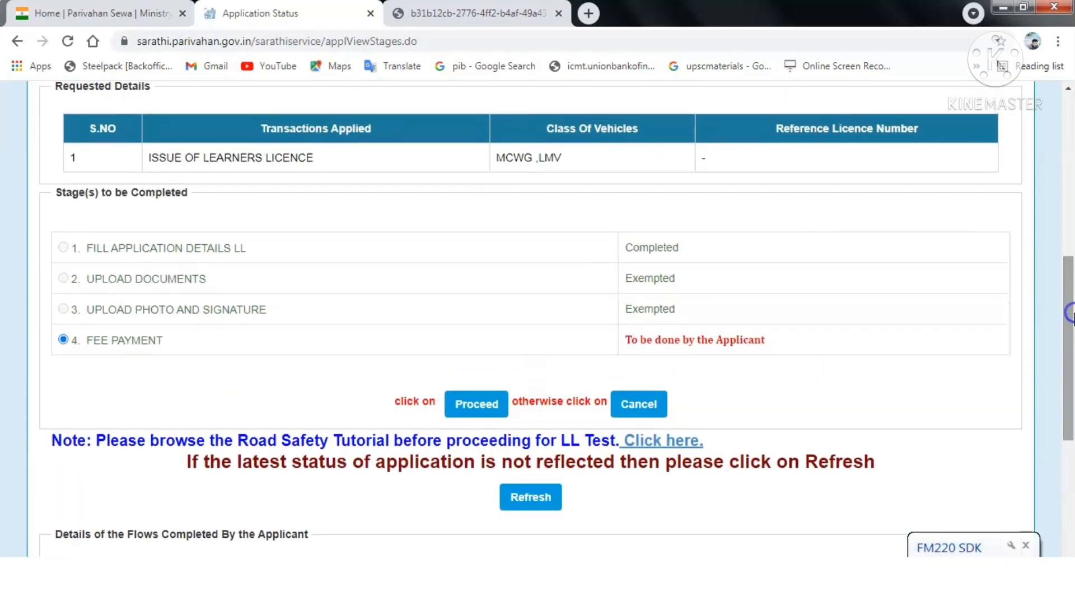
pyautogui.click(476, 404)
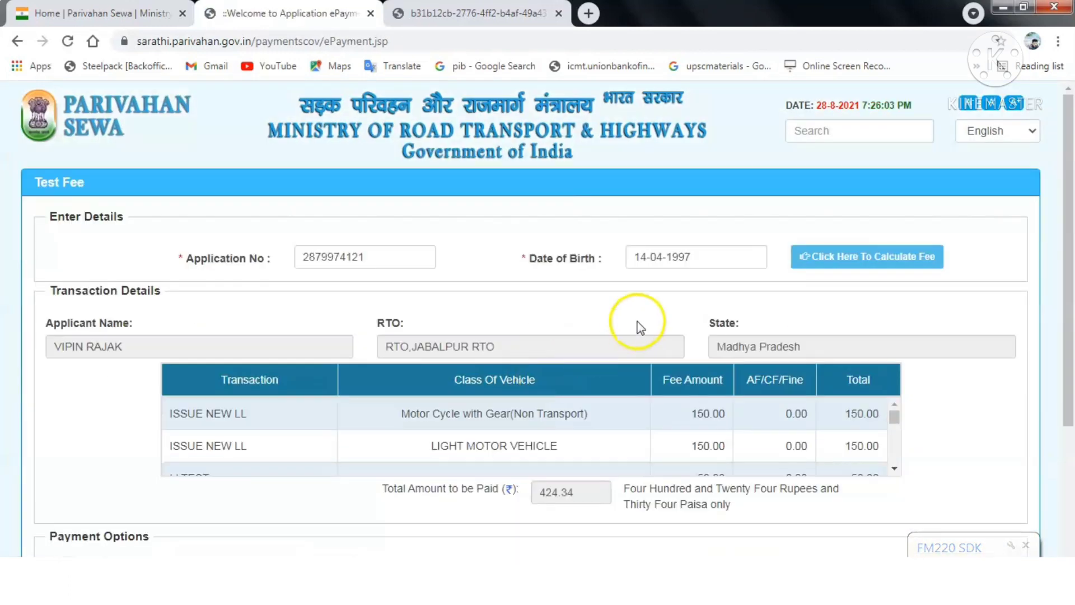
# Choose SBIePay for the 424.34 test fee, enter the captcha, accept the terms, and proceed to payment.
pyautogui.moveTo(1071, 150); pyautogui.dragTo(1071, 294)
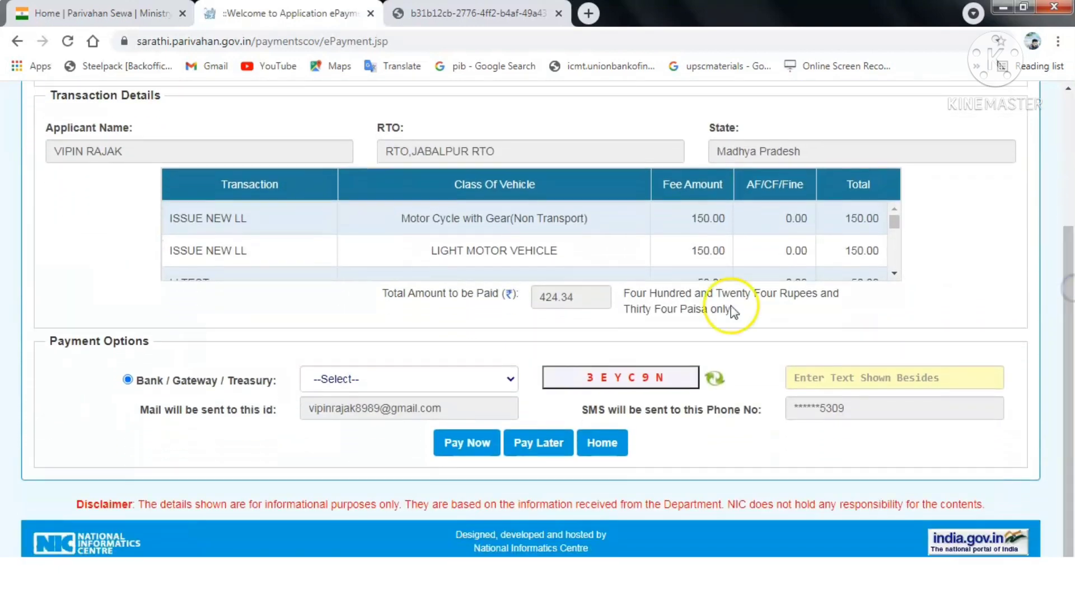
pyautogui.click(430, 375)
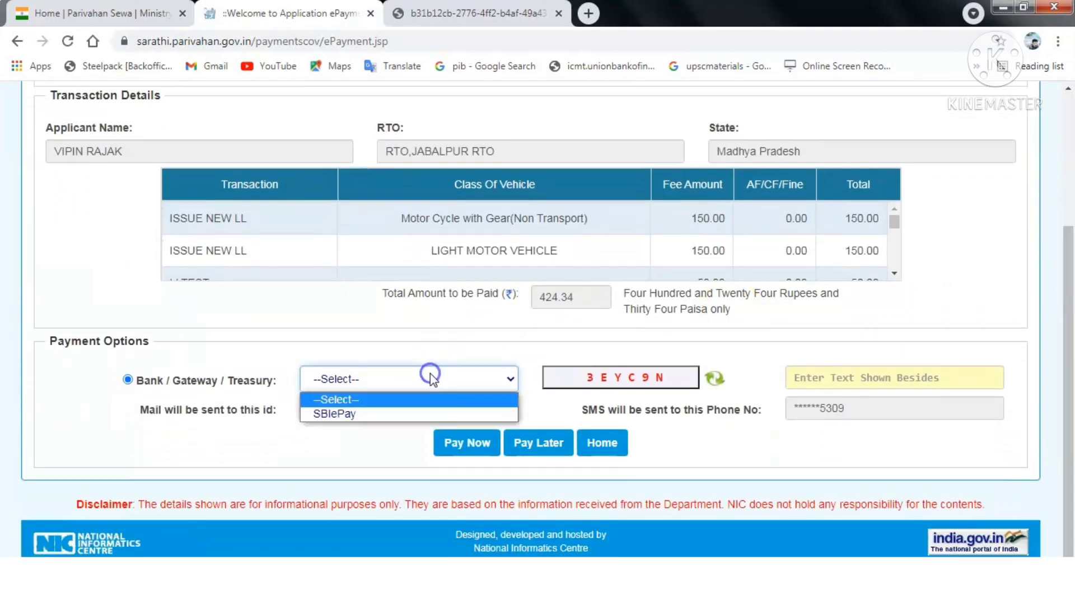
pyautogui.click(363, 414)
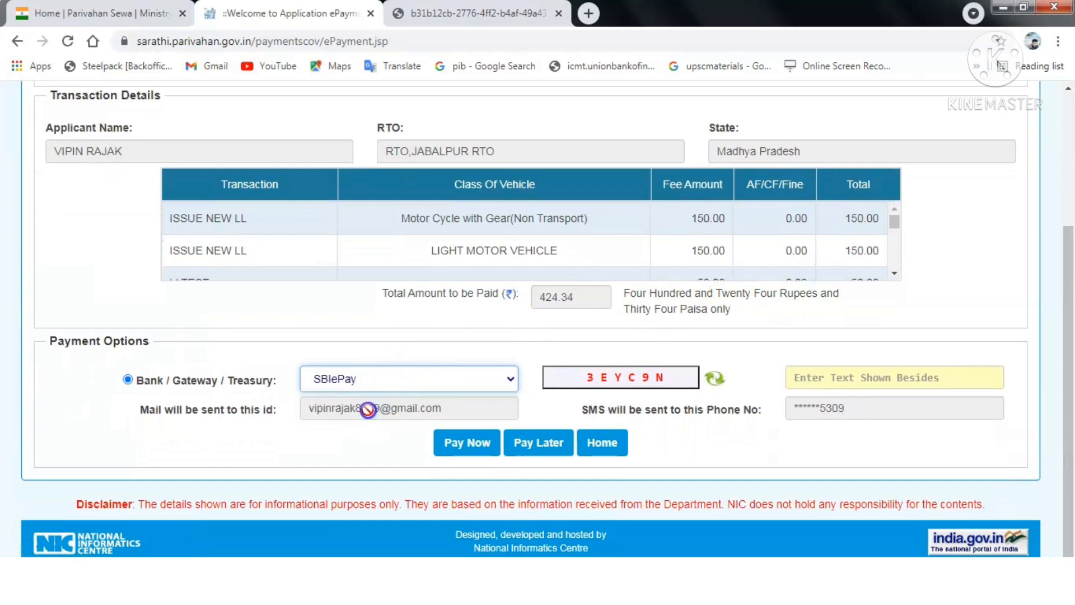
pyautogui.click(846, 378)
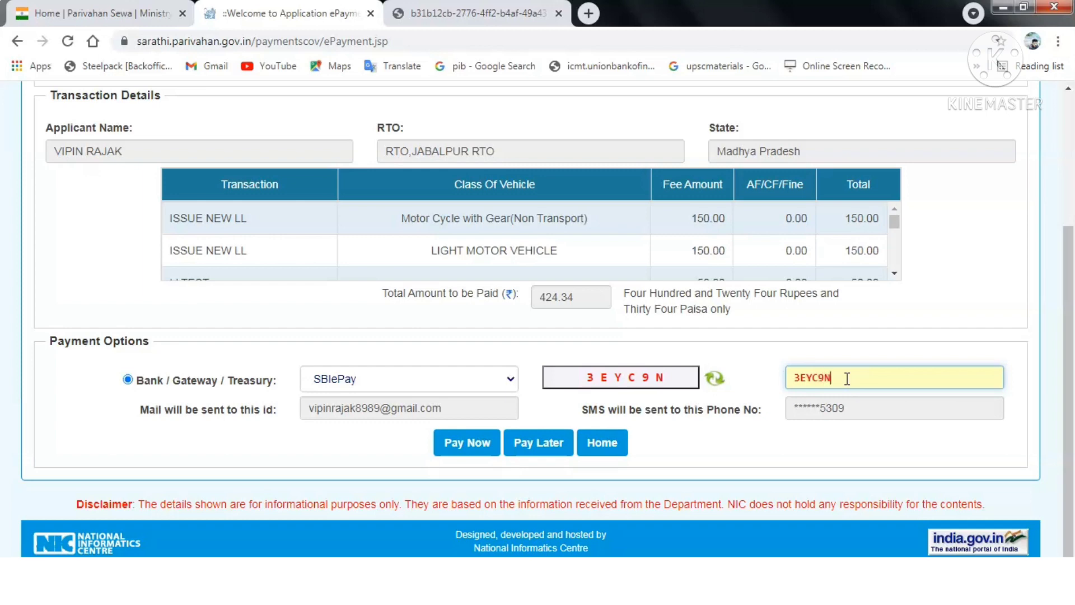
pyautogui.click(473, 440)
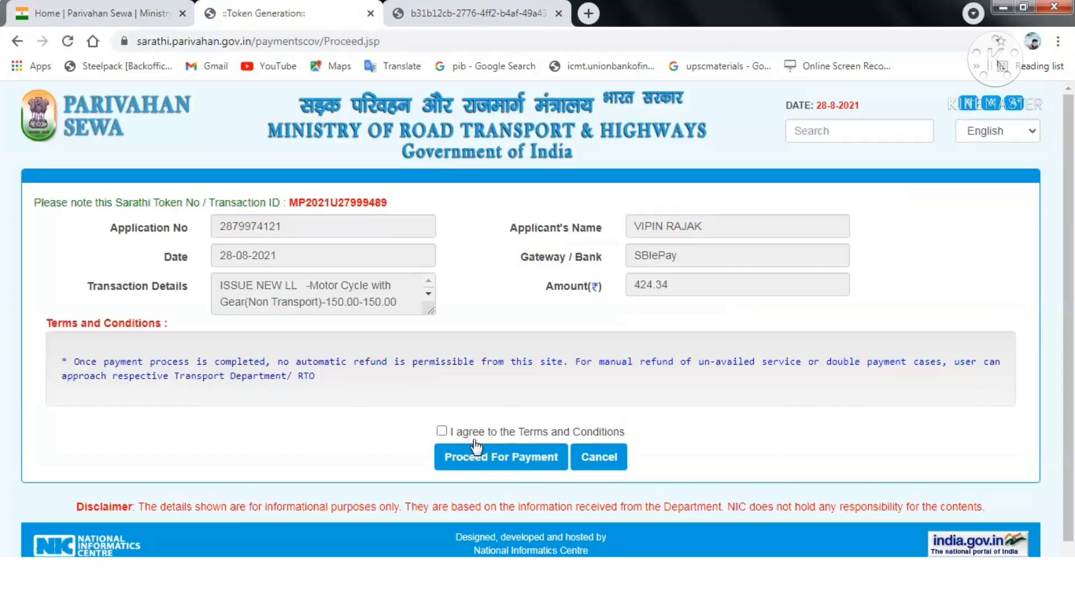
pyautogui.click(442, 431)
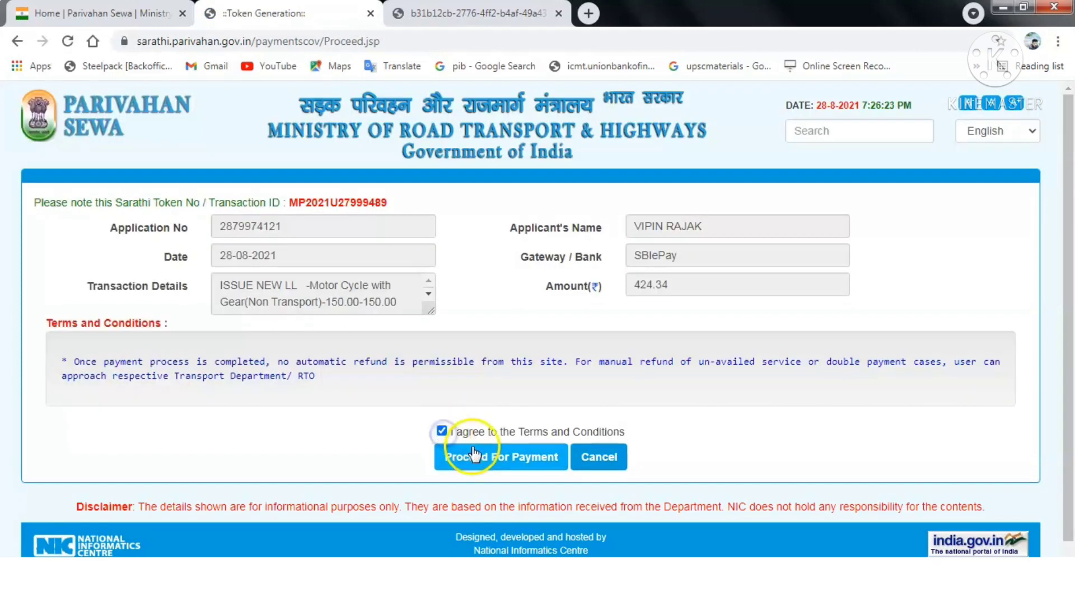
pyautogui.click(478, 451)
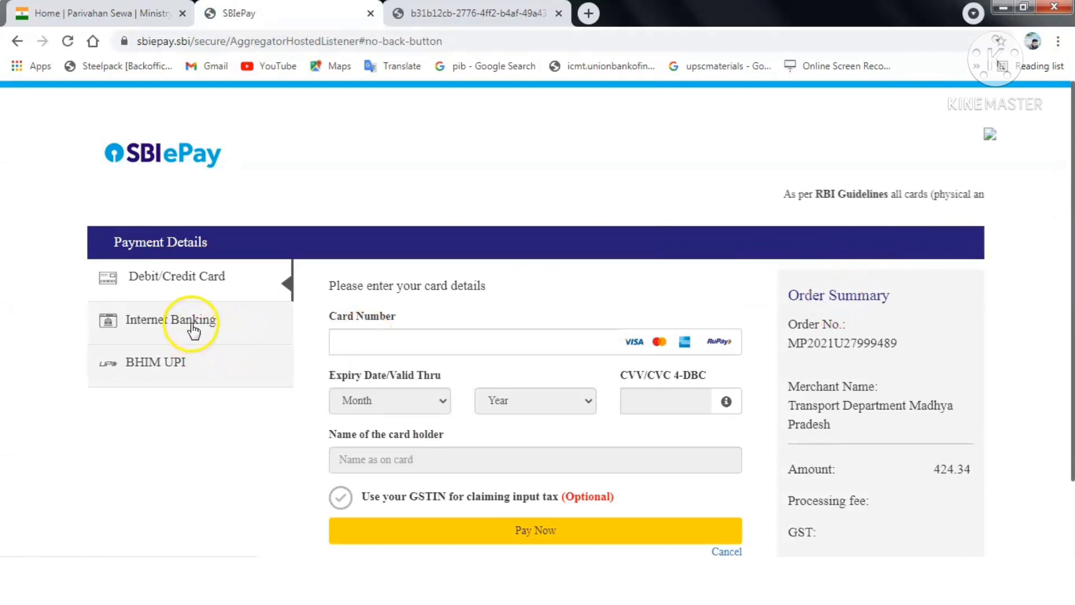
# Pay the 424.34 rupees through State Bank of India internet banking and log in on SBI's page.
pyautogui.click(193, 330)
pyautogui.click(341, 330)
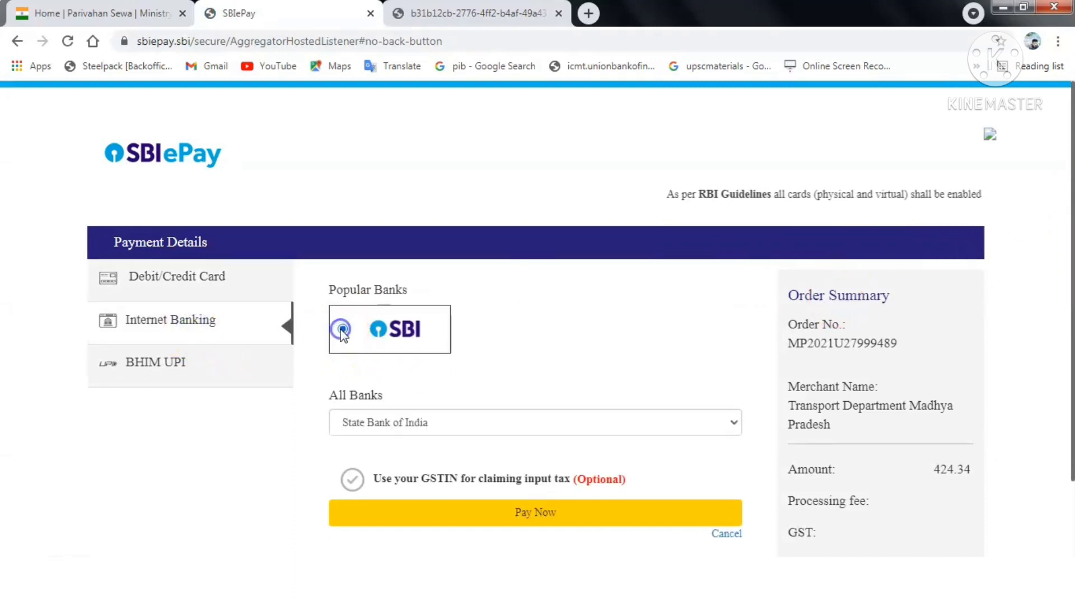
pyautogui.click(552, 521)
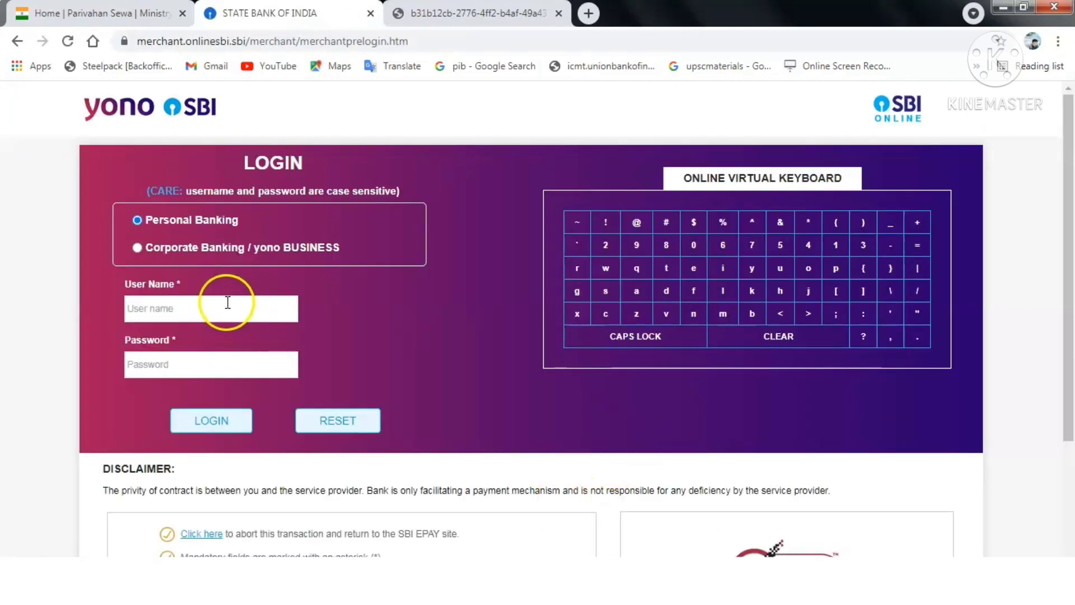
pyautogui.click(228, 303)
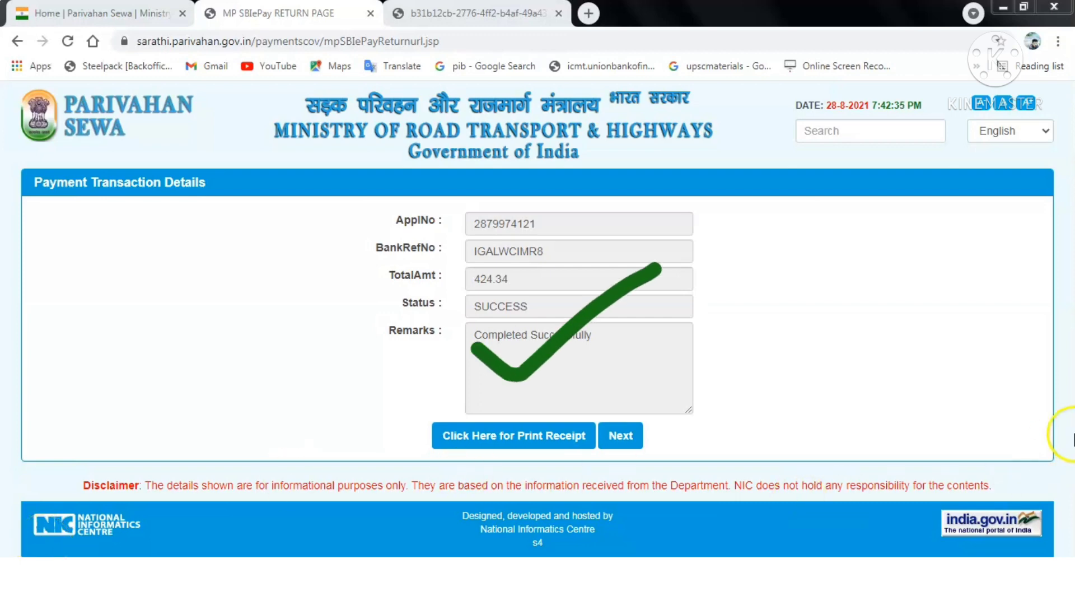
# Open the fee e-receipt as a printable PDF using the captcha, then continue to Application Status.
pyautogui.click(521, 442)
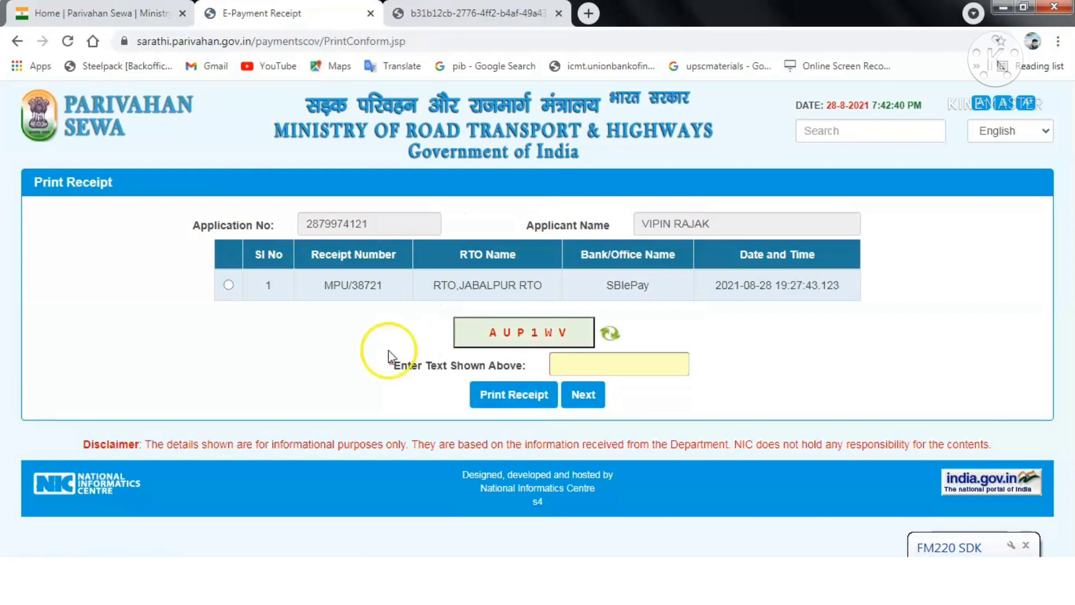
pyautogui.click(229, 287)
pyautogui.click(566, 365)
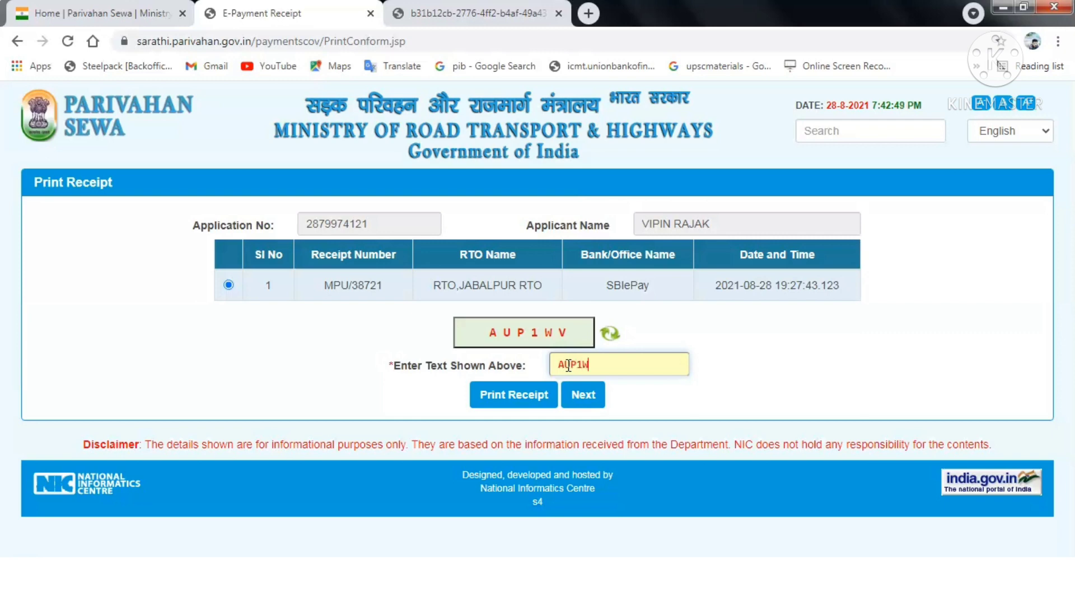
pyautogui.click(520, 394)
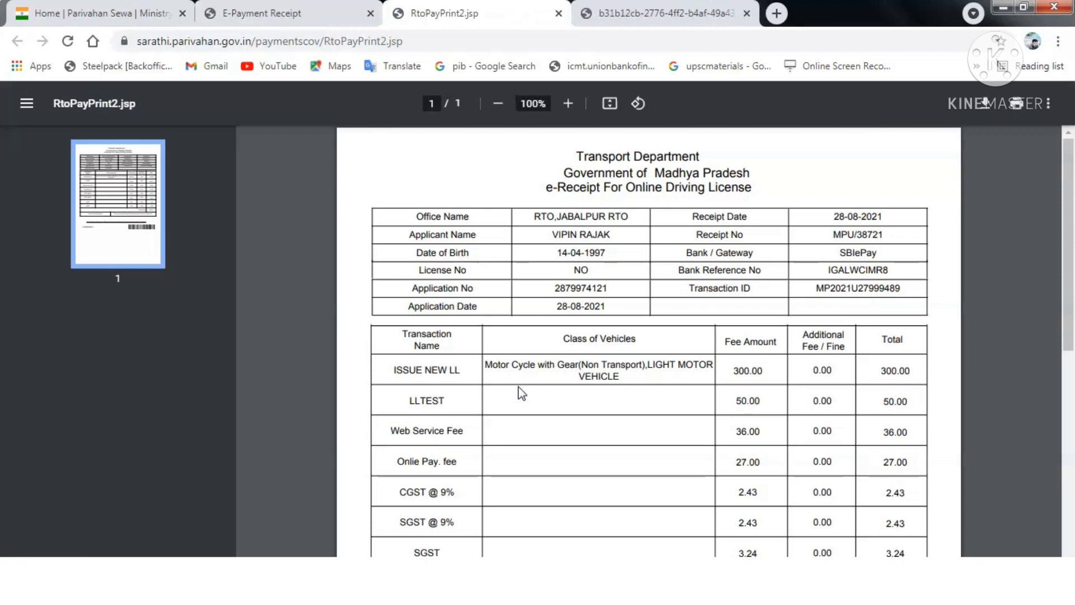
pyautogui.click(257, 13)
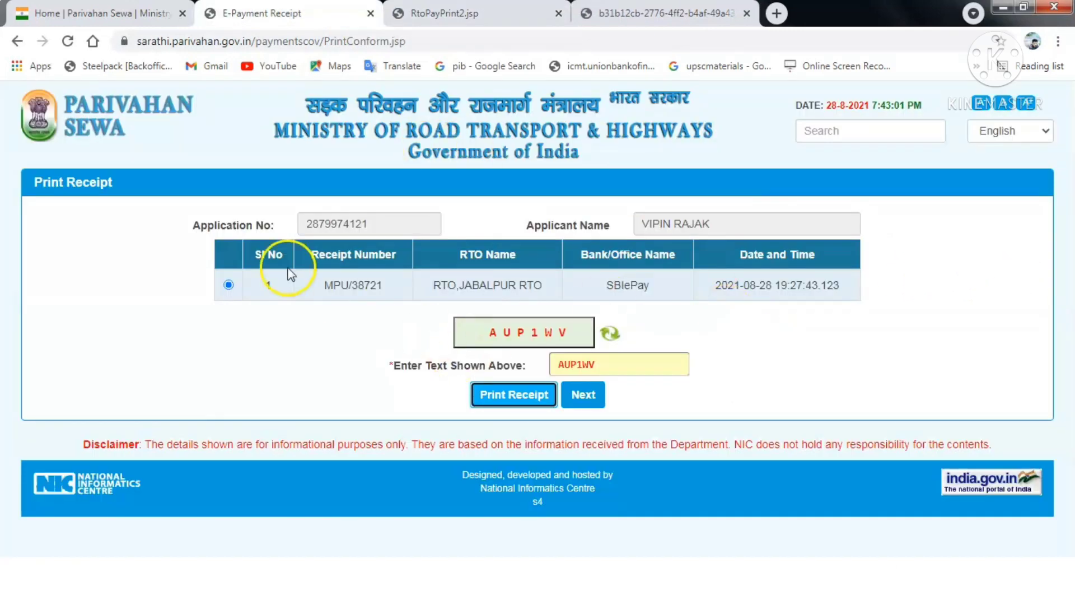
pyautogui.click(582, 399)
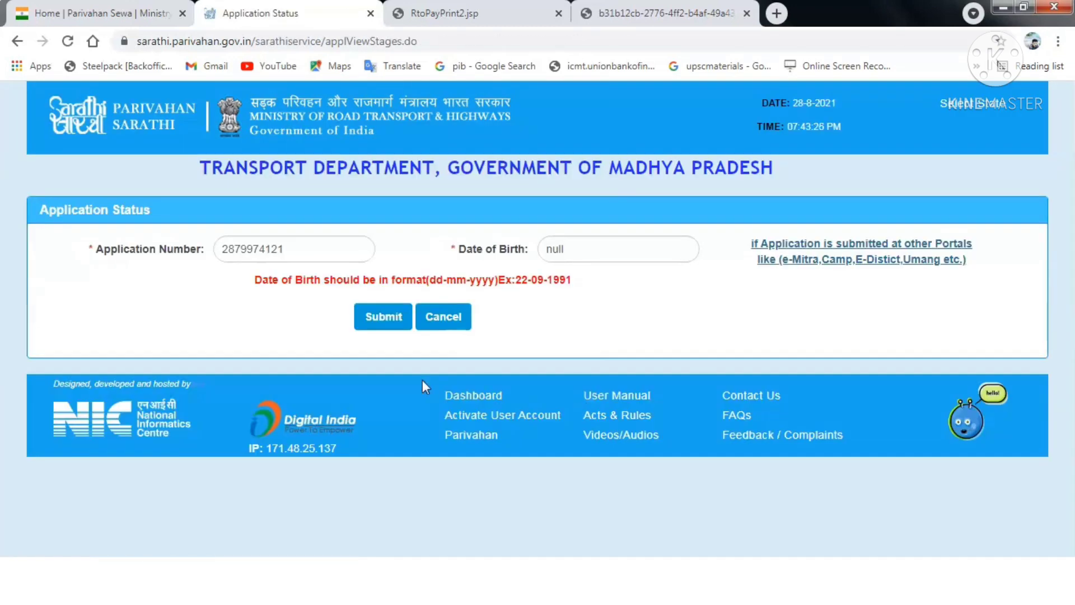
pyautogui.click(589, 248)
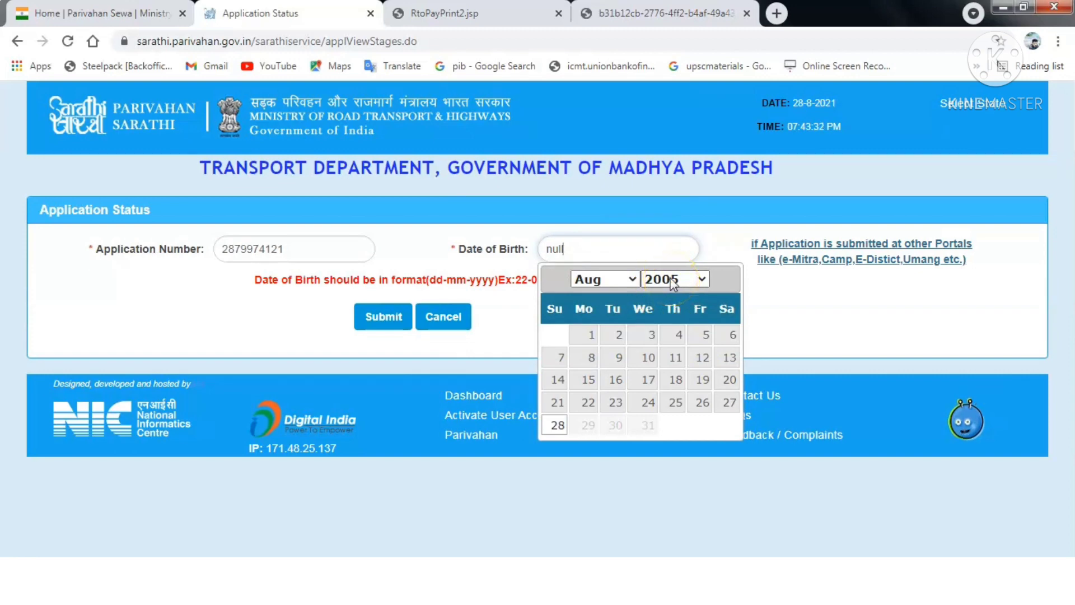
pyautogui.click(671, 279)
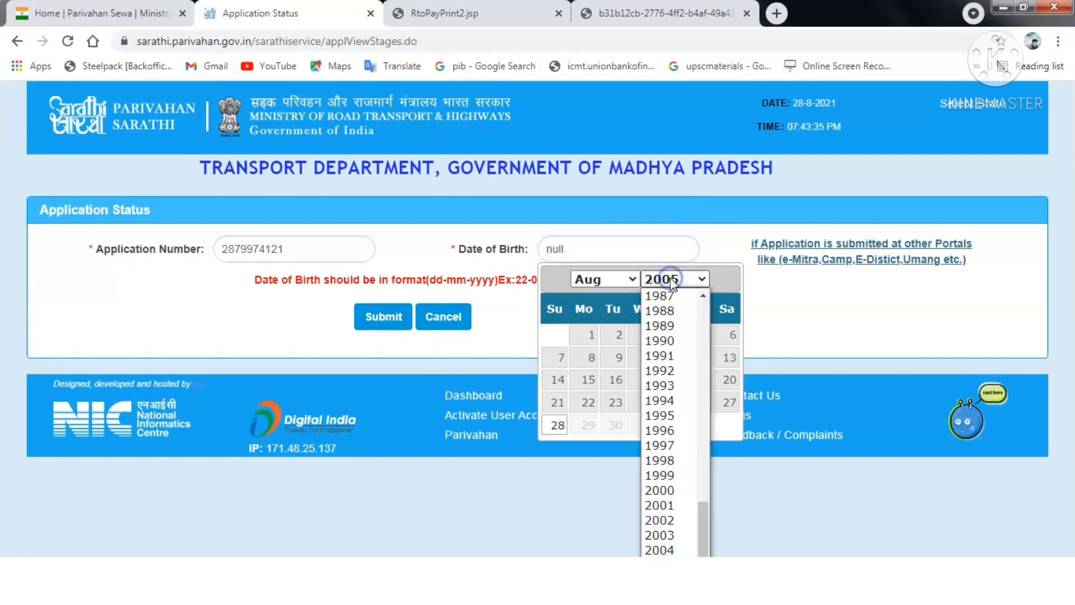
pyautogui.click(676, 444)
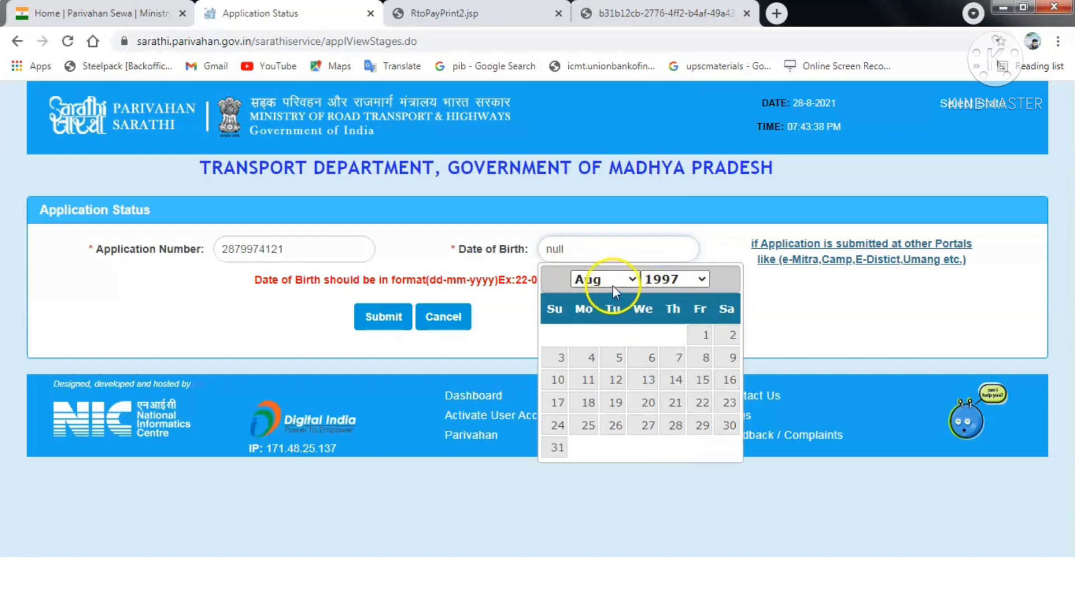
pyautogui.click(613, 281)
pyautogui.click(603, 330)
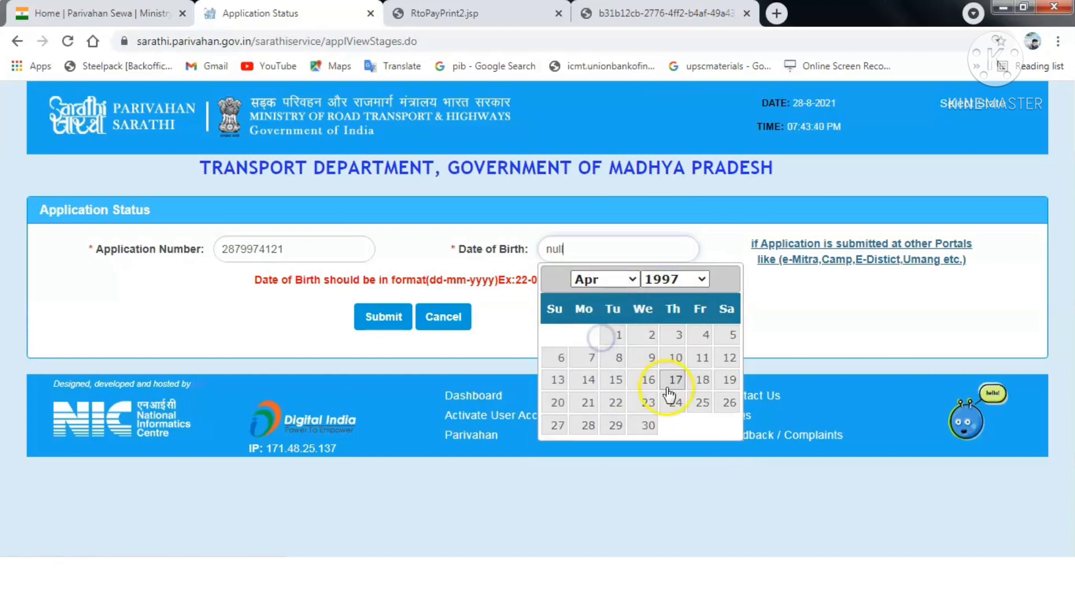
pyautogui.click(588, 380)
pyautogui.click(390, 317)
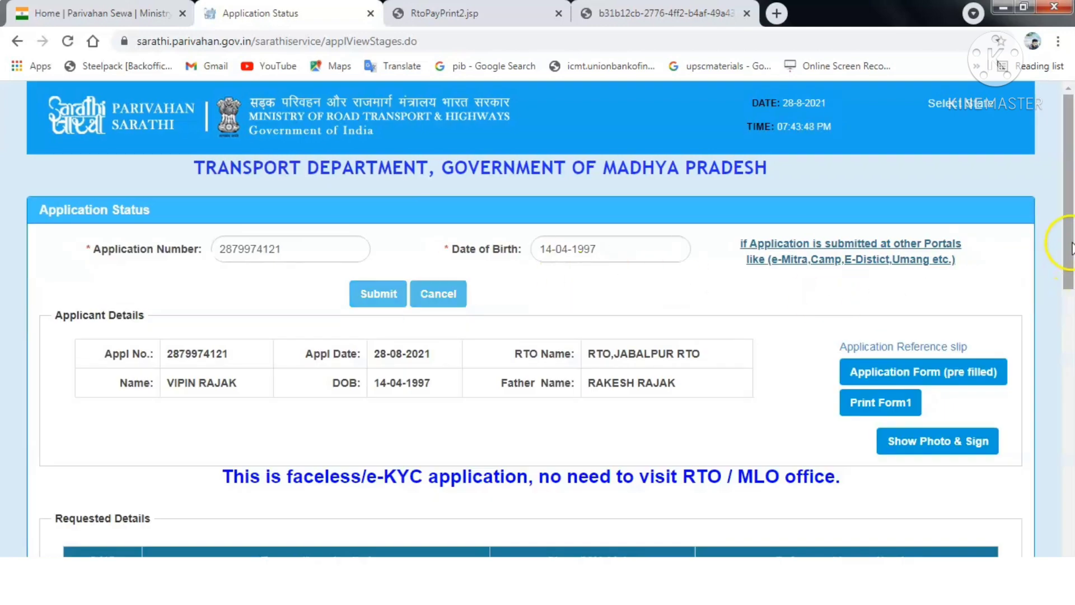
# Check the status shows RTO processing with fee paid, then open the Learner Licence Test sign-in.
pyautogui.moveTo(1069, 241); pyautogui.dragTo(1073, 539)
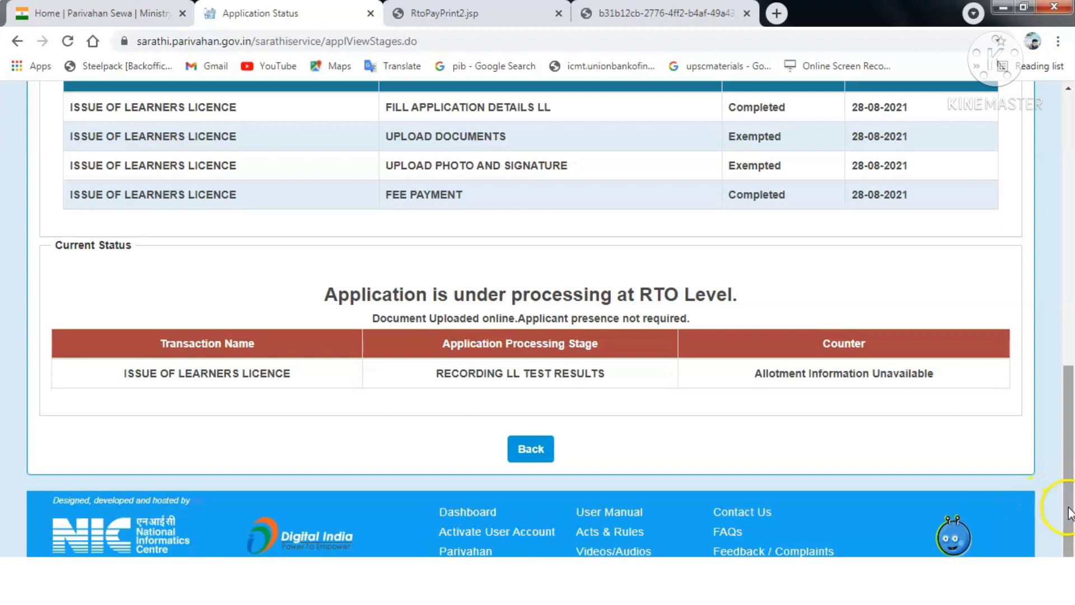
pyautogui.moveTo(1071, 513); pyautogui.dragTo(1071, 403)
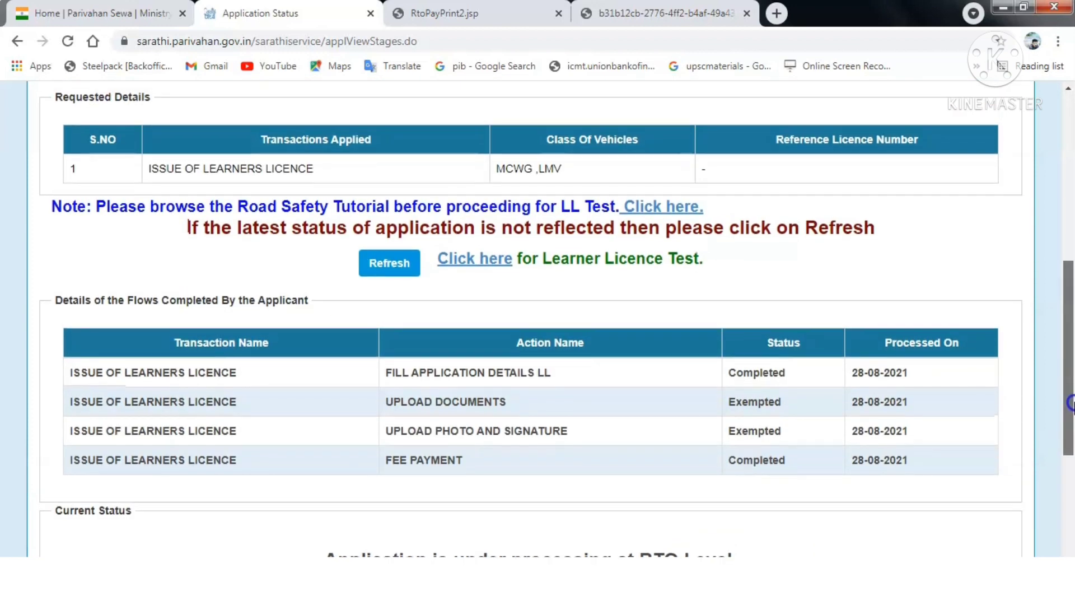
pyautogui.moveTo(1071, 403); pyautogui.dragTo(1071, 427)
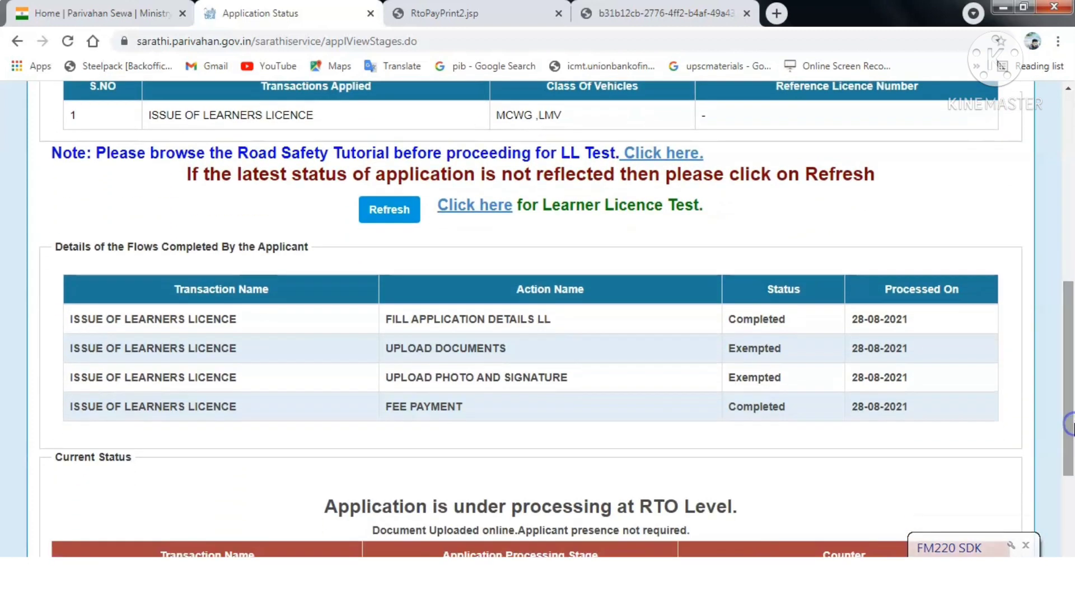
pyautogui.click(465, 208)
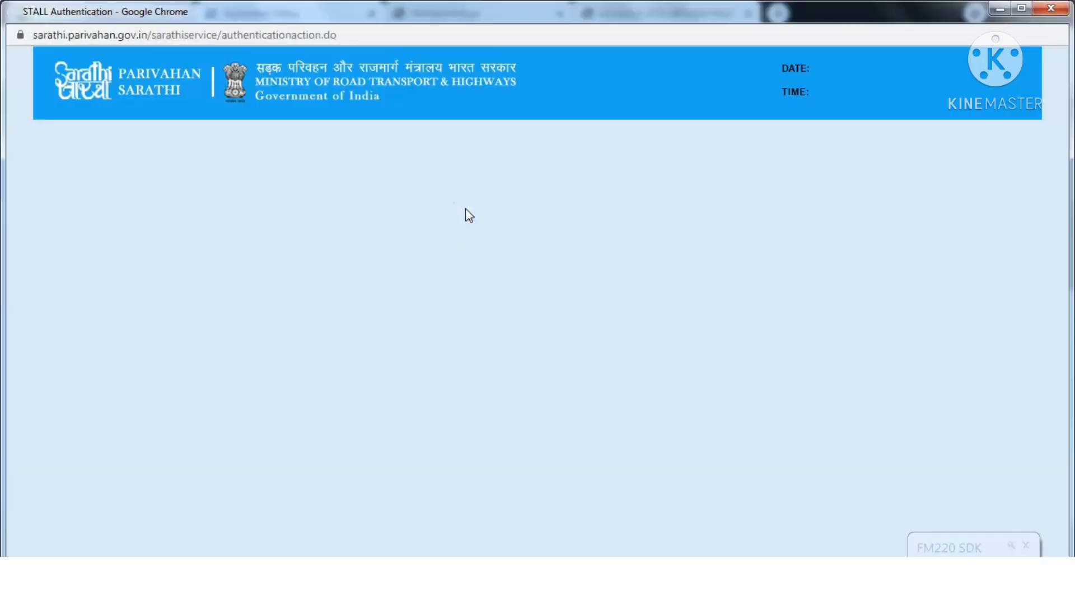